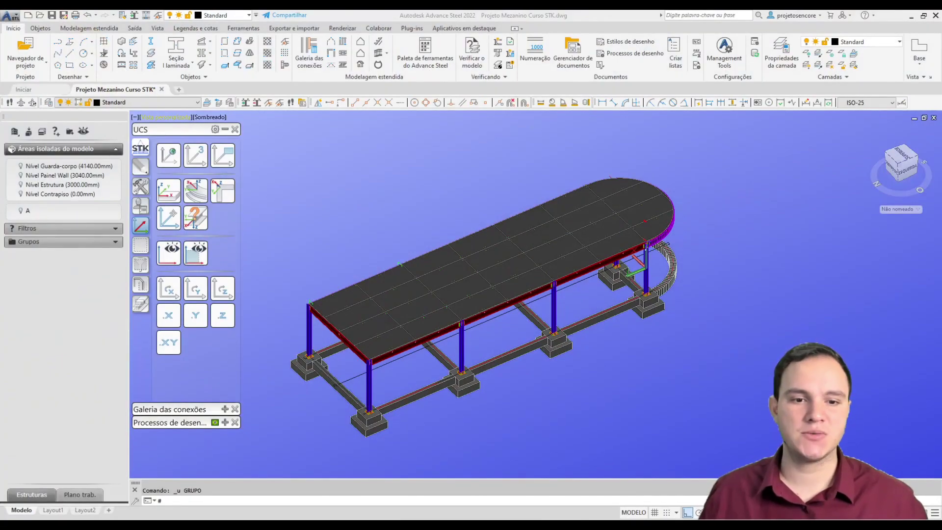
Orbit the mezzanine model to its opposite side, curved end nearest, with a slight tilt.
middle_click(517, 392, "shift")
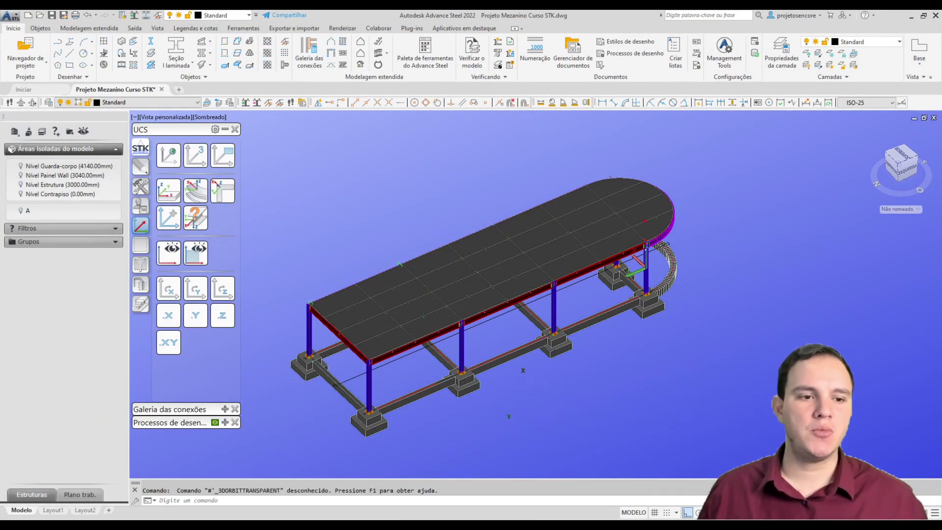
middle_click_drag(525, 354, 715, 333, "shift")
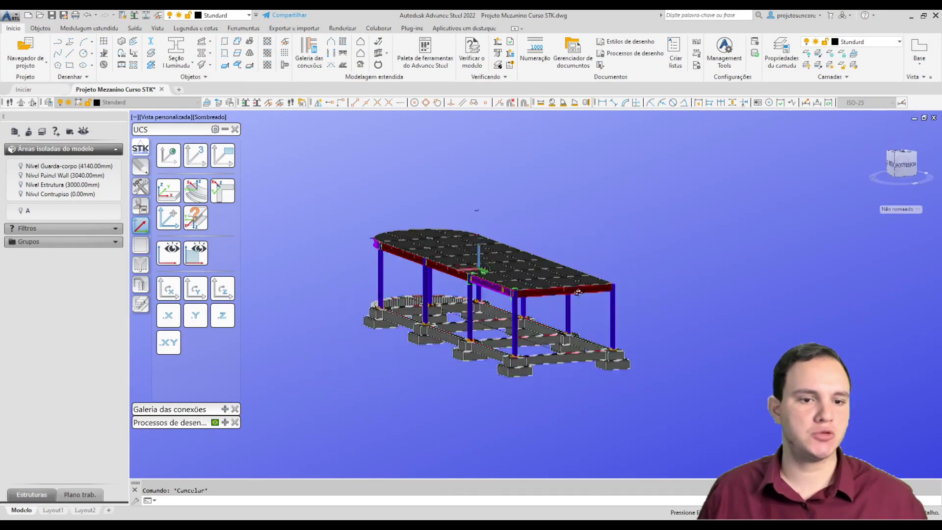
mouse_move(556, 309)
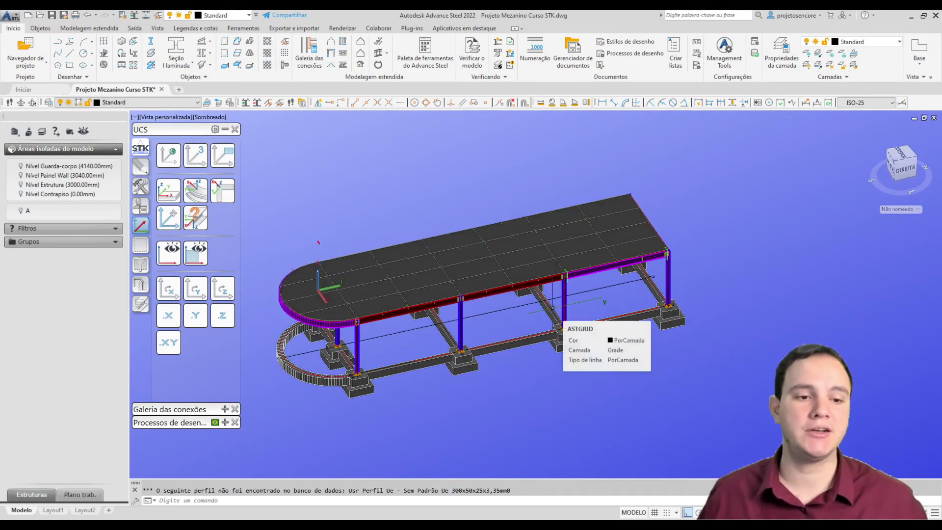
middle_click_drag(552, 308, 561, 301, "shift")
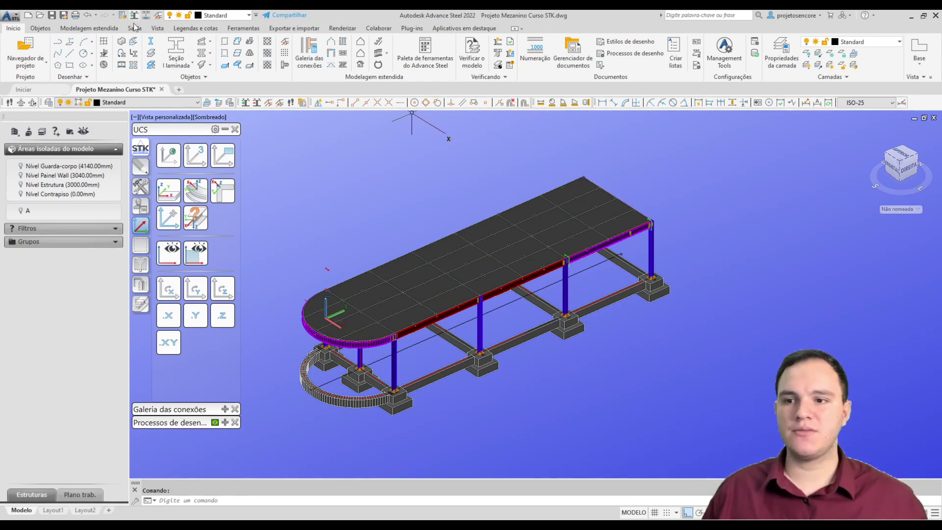
Dismiss the rolled section choices and list the drawing layers, including Vigas W 310x32.7.
left_click(188, 65)
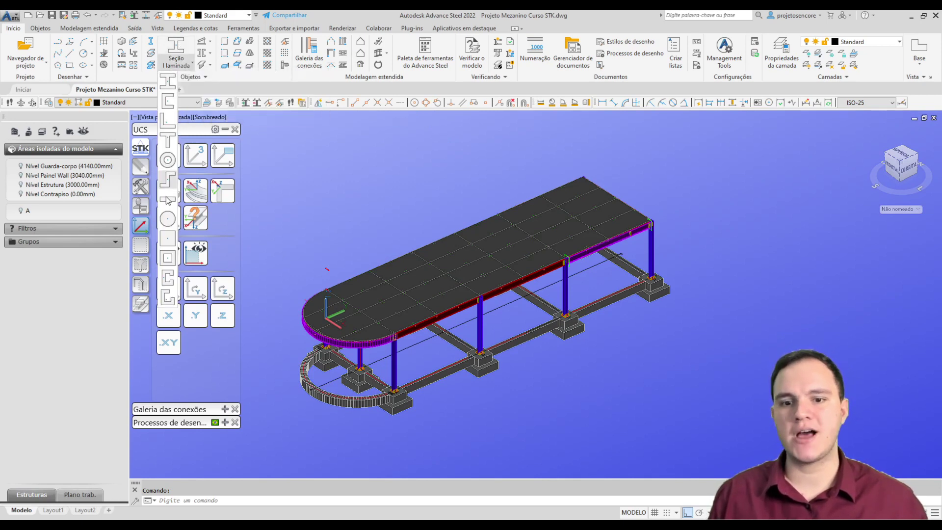
left_click(267, 198)
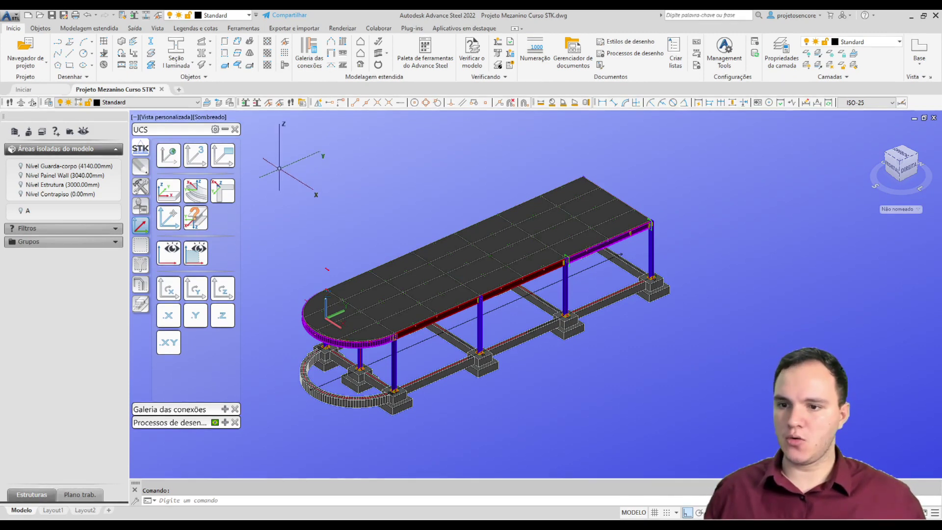
left_click(161, 104)
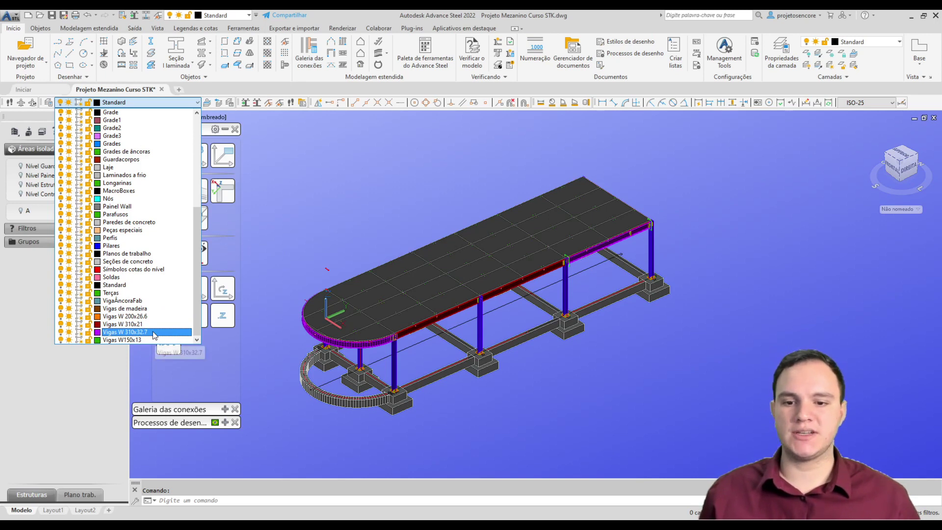
Make Vigas W 310x32.7 the current layer and start a rolled I-beam.
left_click(154, 332)
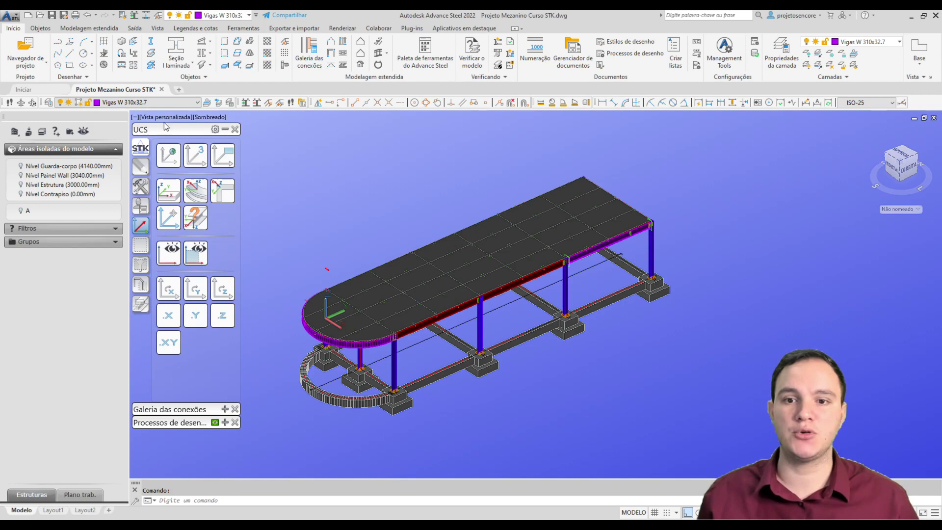
left_click(186, 61)
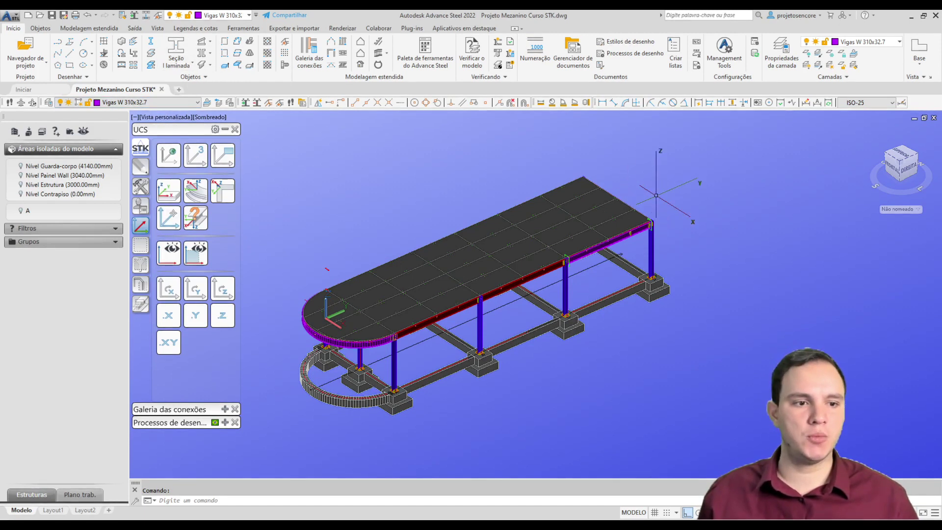
left_click(177, 54)
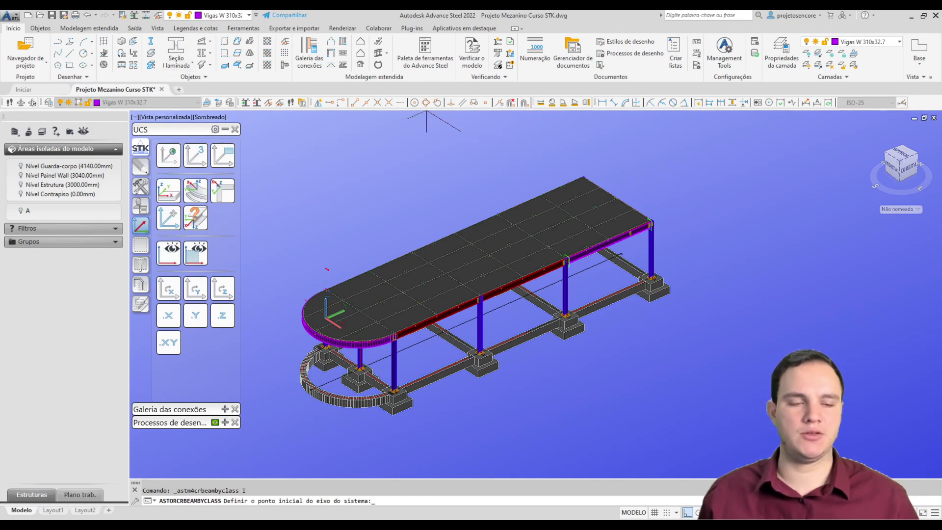
Place a 3000 mm beam starting at the column top corner, opening its properties.
scroll(692, 211, "up", 3)
scroll(646, 218, "up", 3)
scroll(588, 243, "up", 3)
mouse_move(520, 261)
middle_mouse_down("shift")
mouse_move(496, 293)
mouse_move(516, 312)
mouse_move(471, 309)
middle_mouse_up("shift")
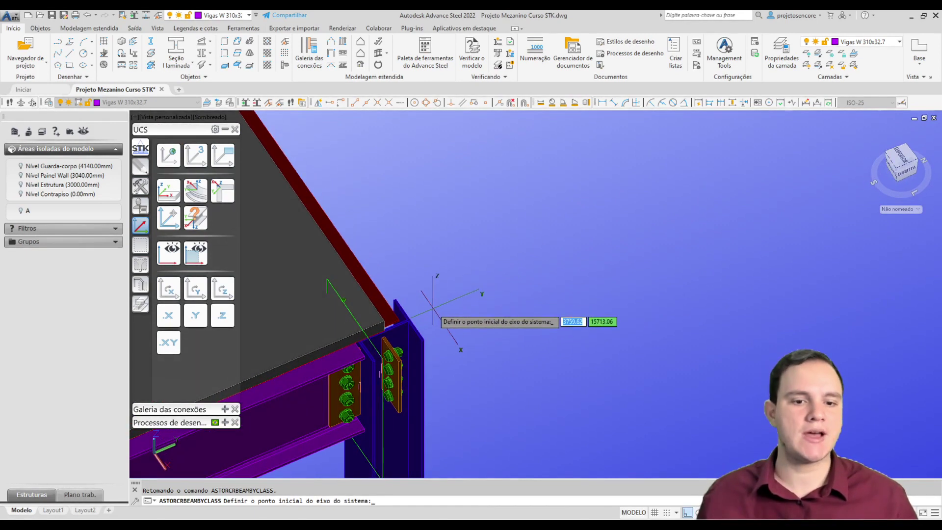
left_click(412, 318)
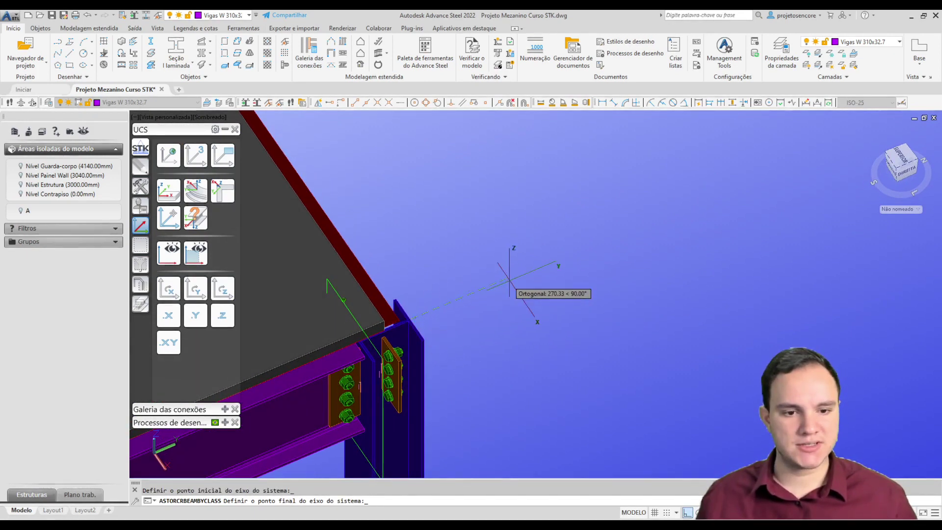
type("3000")
key("Return")
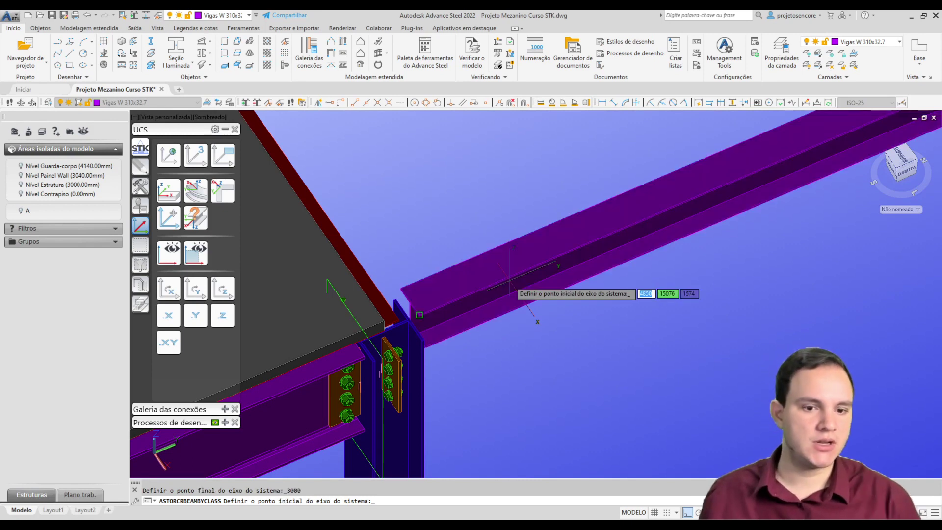
key("Return")
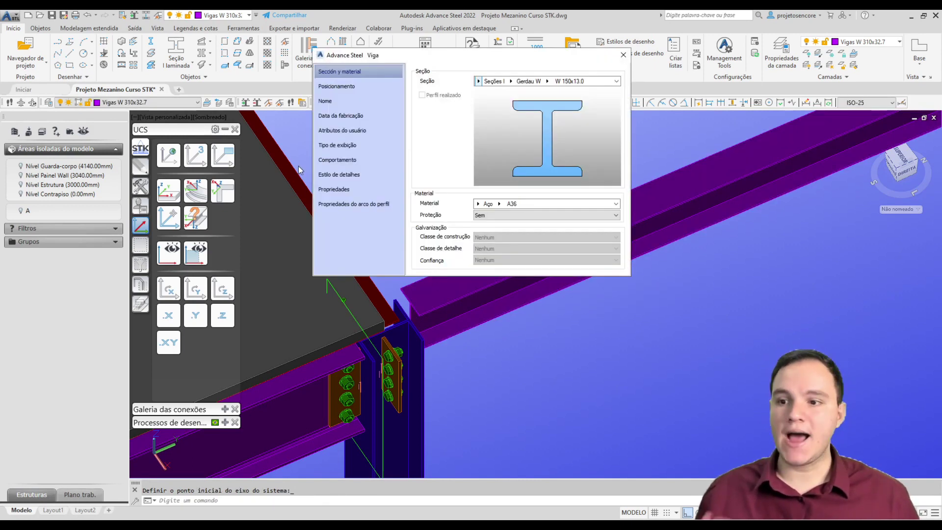
Change the beam's Gerdau W section from W 150x13.0 to W 310x32.7.
mouse_move(442, 314)
middle_mouse_down()
mouse_move(412, 402)
mouse_move(411, 319)
middle_mouse_up()
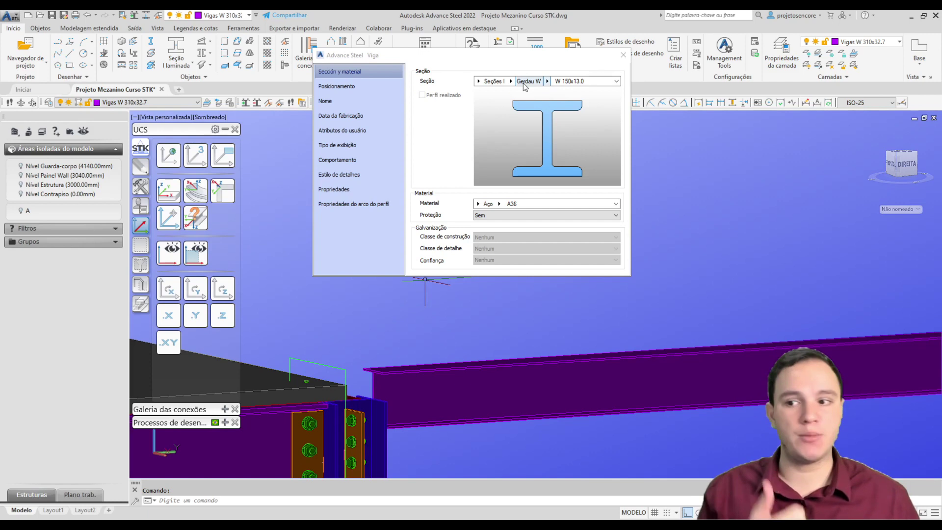
left_click(548, 81)
scroll(567, 245, "down", 3)
scroll(579, 211, "down", 3)
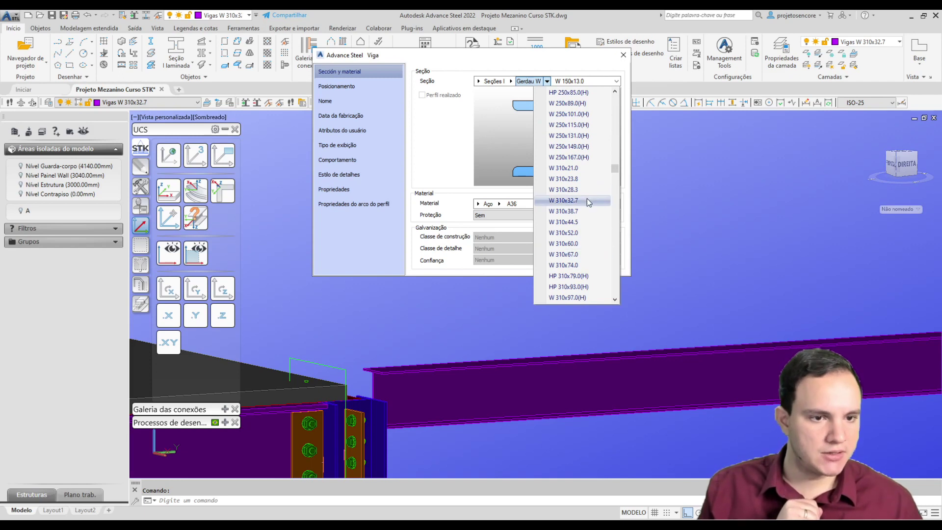
left_click(587, 200)
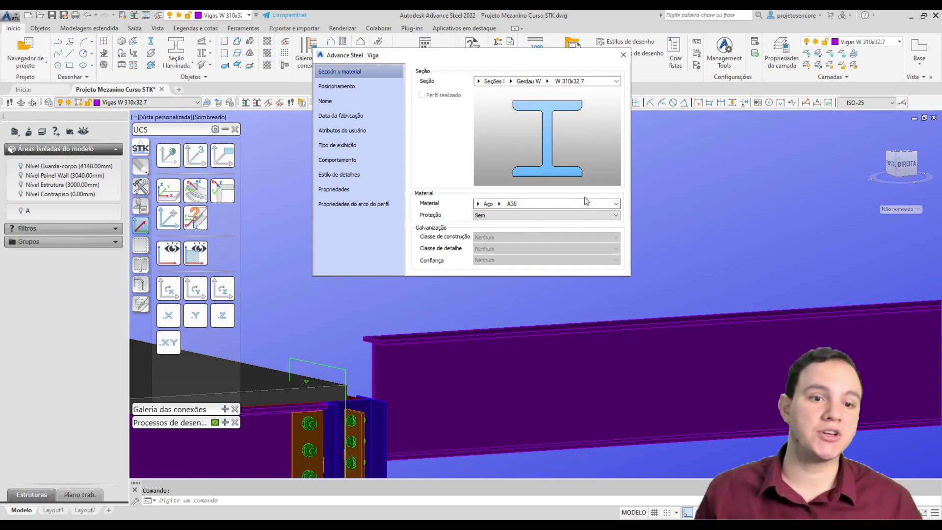
Set the beam material to A572-GR 50 steel.
left_click(499, 204)
mouse_move(519, 226)
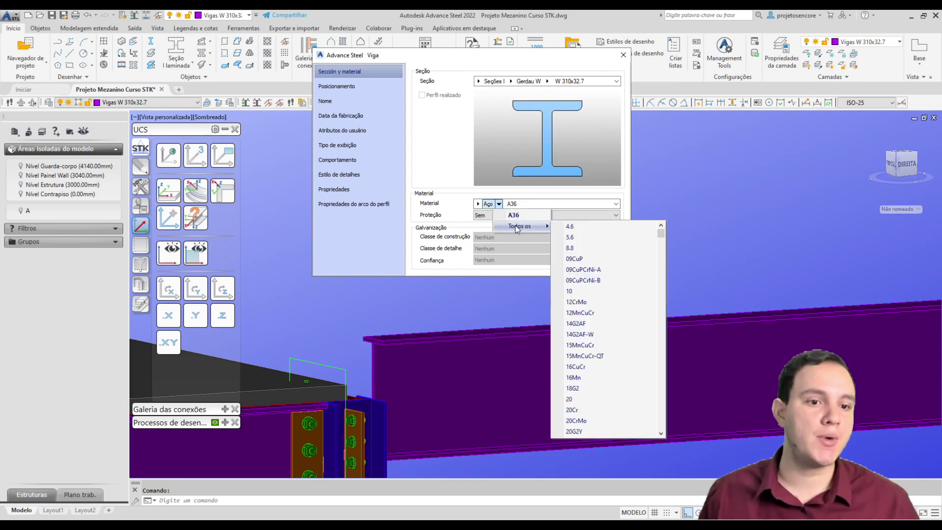
scroll(623, 285, "down", 3)
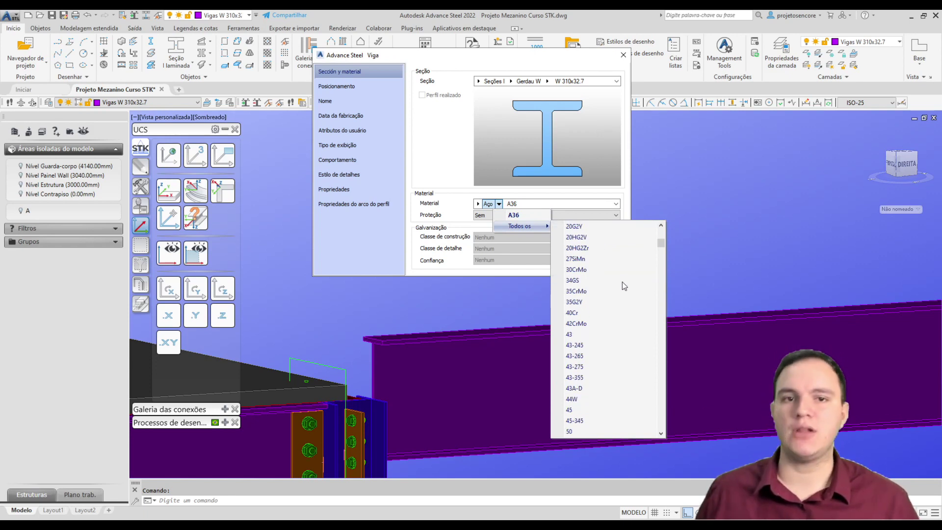
scroll(622, 283, "down", 5)
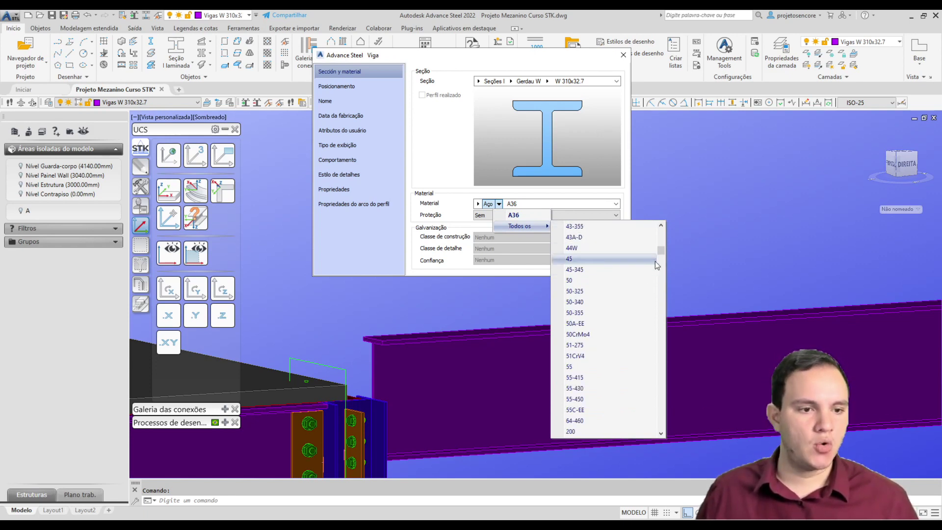
left_click_drag(665, 252, 664, 281)
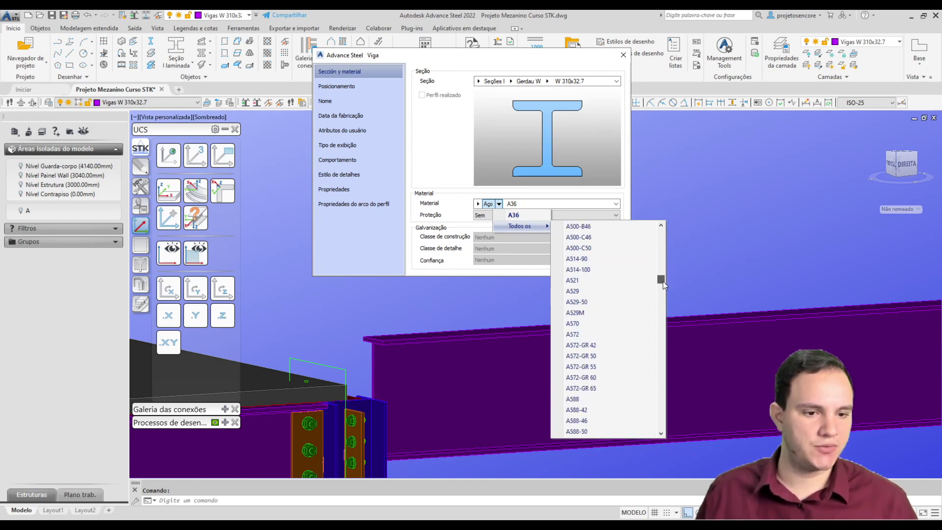
left_click(625, 355)
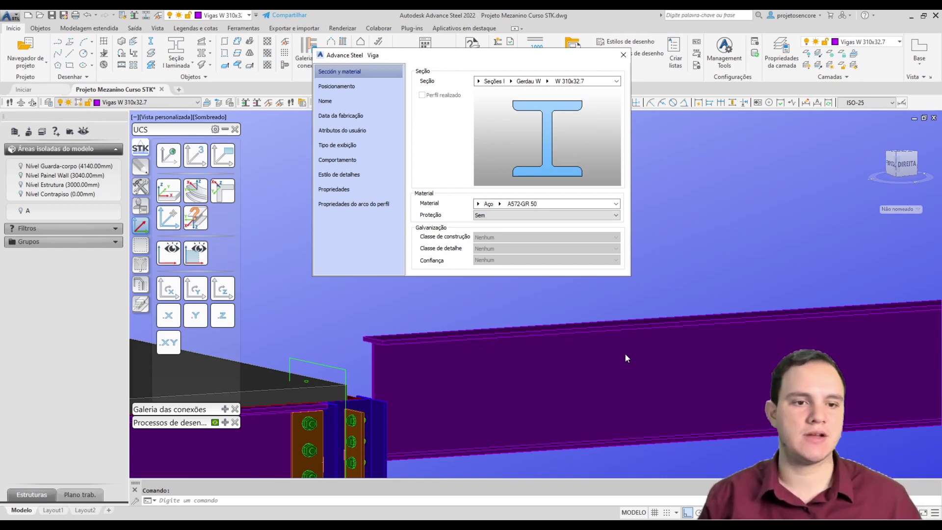
Set the beam's protection to Jateado e tinta cinza.
left_click(500, 217)
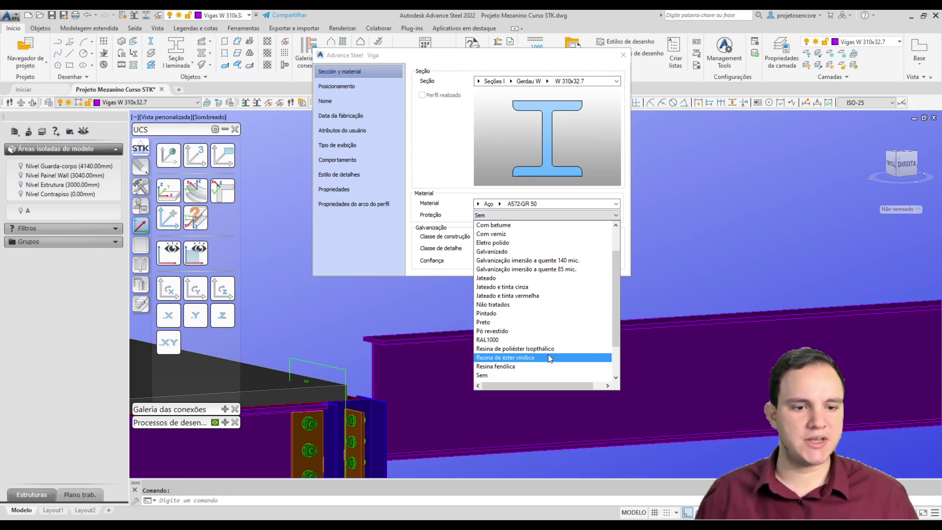
scroll(549, 354, "down", 2)
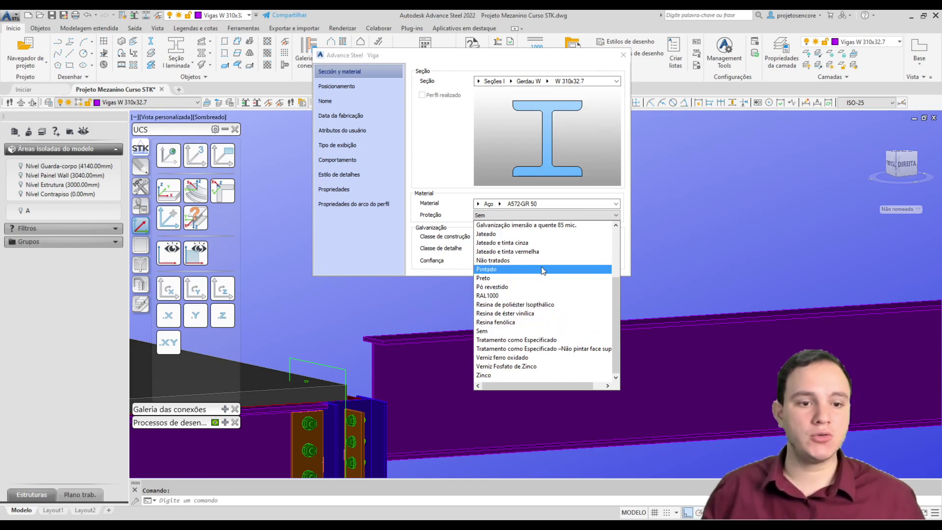
left_click(555, 242)
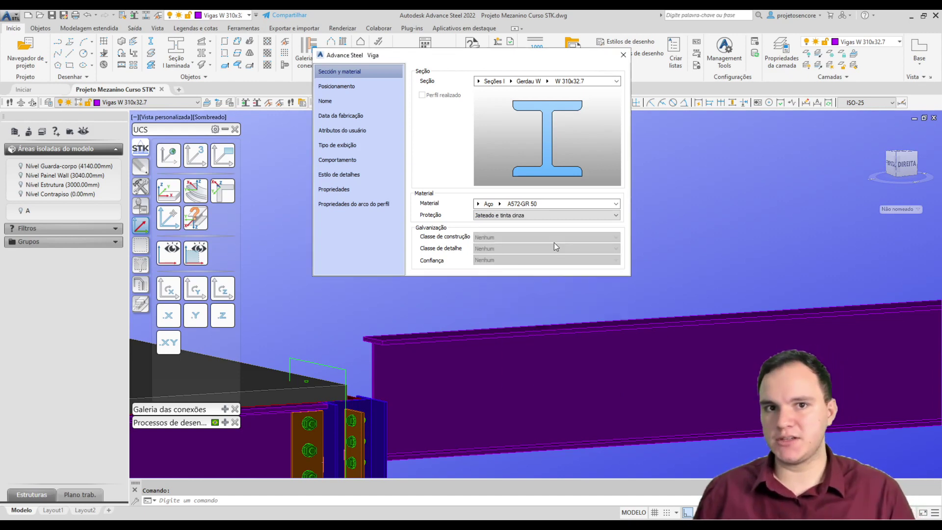
Anchor the beam at its top-centre Deslocamento point on the Posicionamento page.
left_click(364, 92)
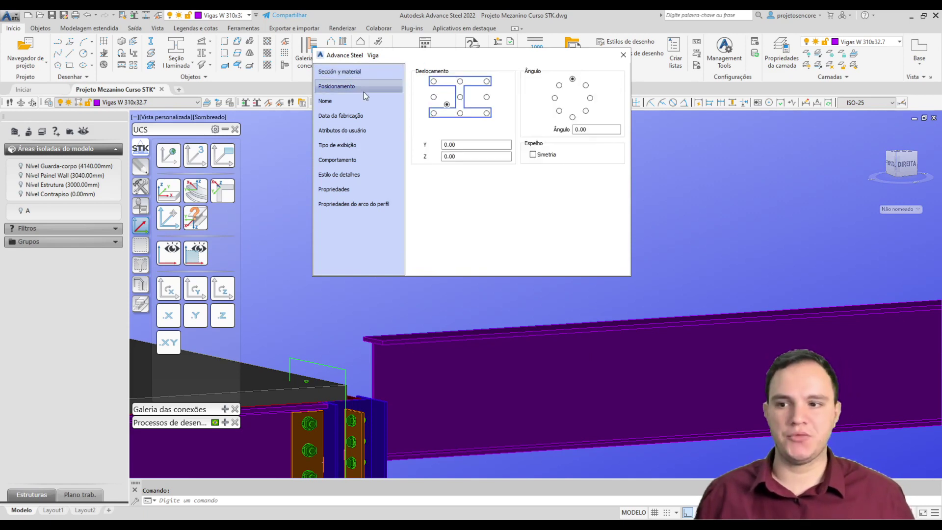
left_click(460, 81)
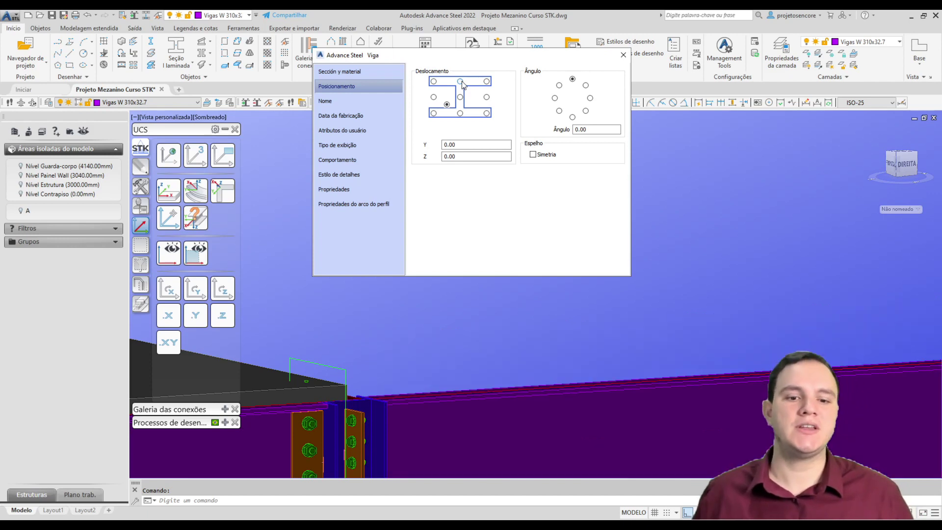
scroll(439, 352, "up", 3)
middle_click_drag(456, 332, 481, 319, "shift")
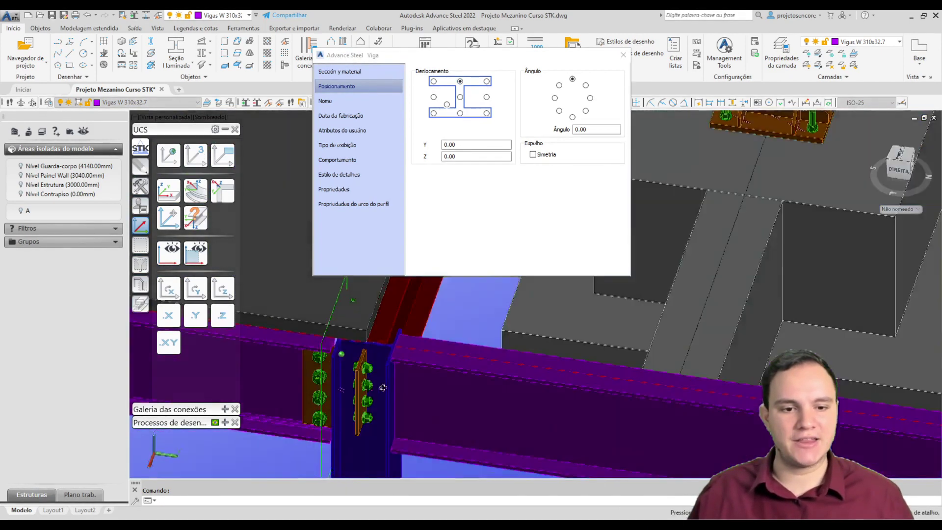
scroll(401, 358, "down", 3)
mouse_move(401, 357)
middle_mouse_down("shift")
mouse_move(478, 338)
mouse_move(611, 354)
mouse_move(493, 391)
mouse_move(545, 426)
mouse_move(435, 438)
mouse_move(486, 363)
mouse_move(486, 385)
mouse_move(572, 316)
middle_mouse_up("shift")
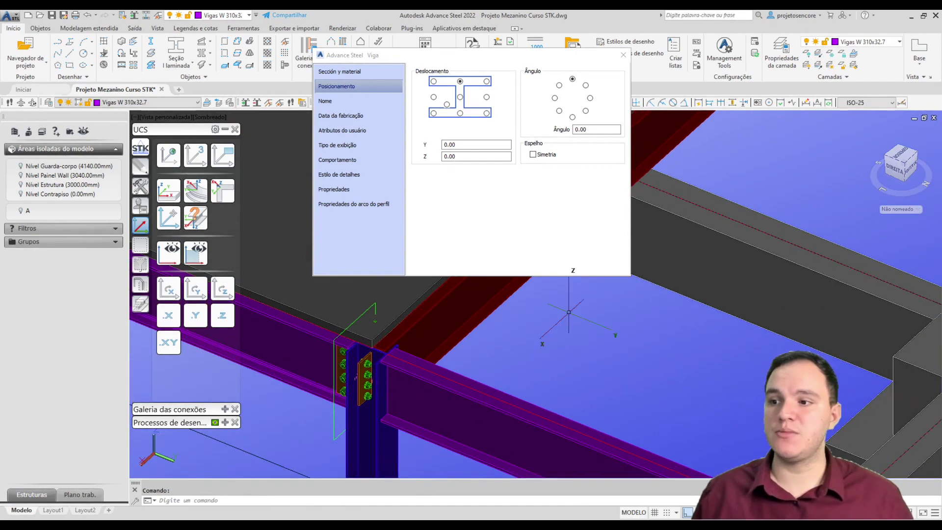
mouse_move(560, 401)
middle_mouse_down("shift")
mouse_move(589, 393)
mouse_move(663, 408)
mouse_move(624, 292)
middle_mouse_up("shift")
Try 90° and 180° beam rotations, then return the rotation to 0°.
left_click(589, 97)
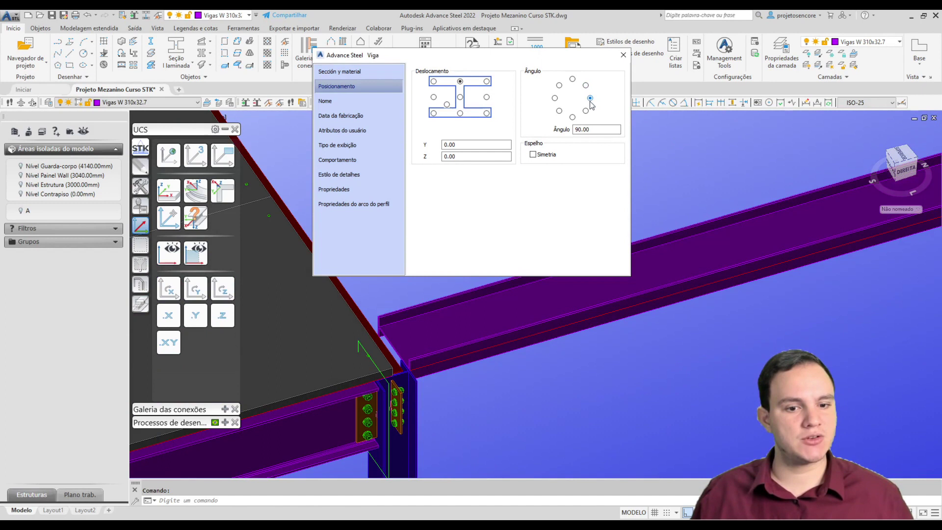
left_click(572, 118)
left_click(572, 79)
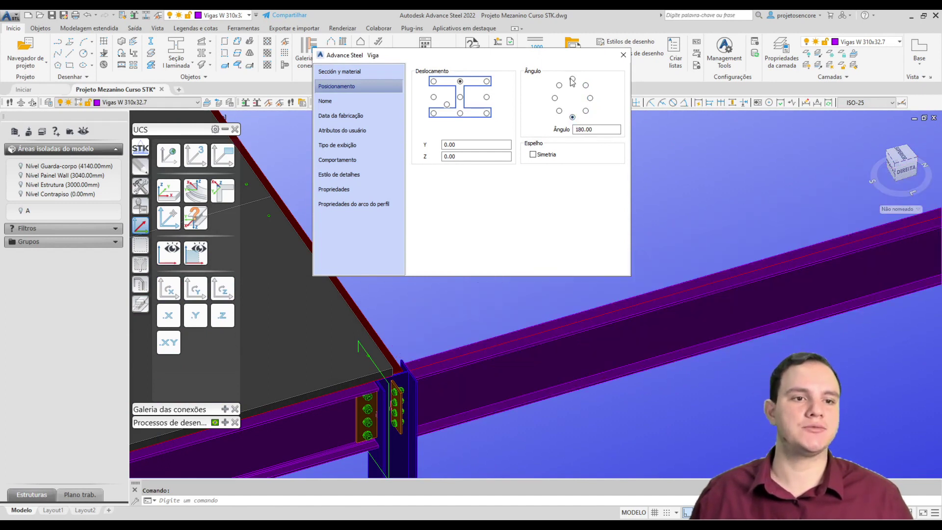
left_click(361, 102)
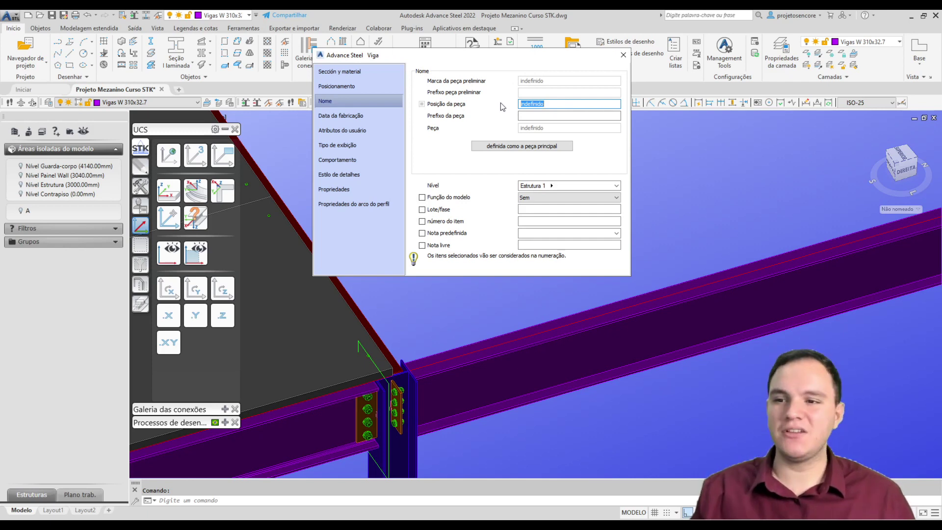
Set the beam's Função do modelo to Viga Principal.
left_click(528, 199)
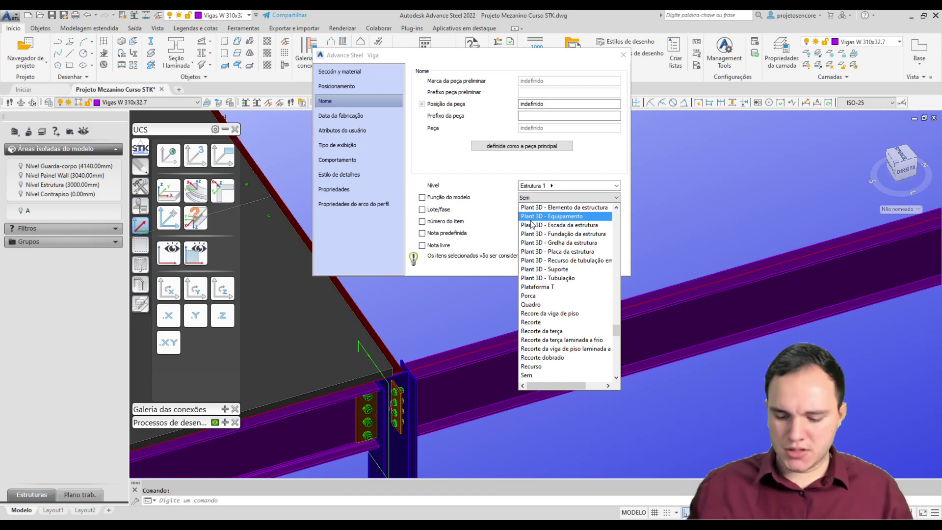
key("v")
key("Return")
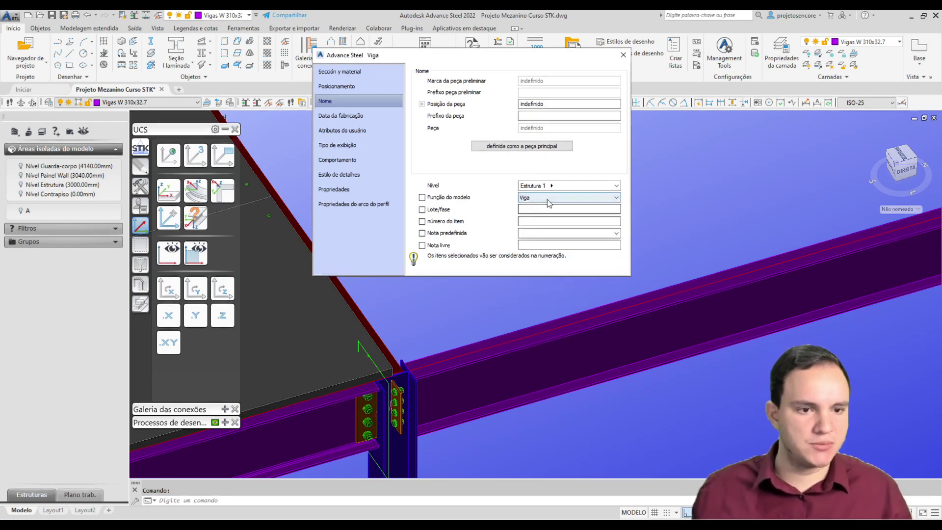
left_click(548, 199)
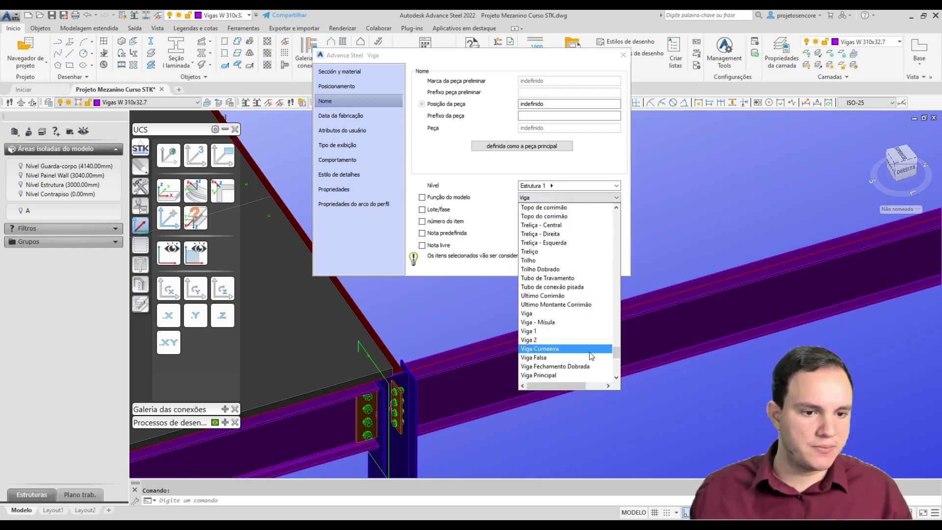
scroll(591, 357, "down", 2)
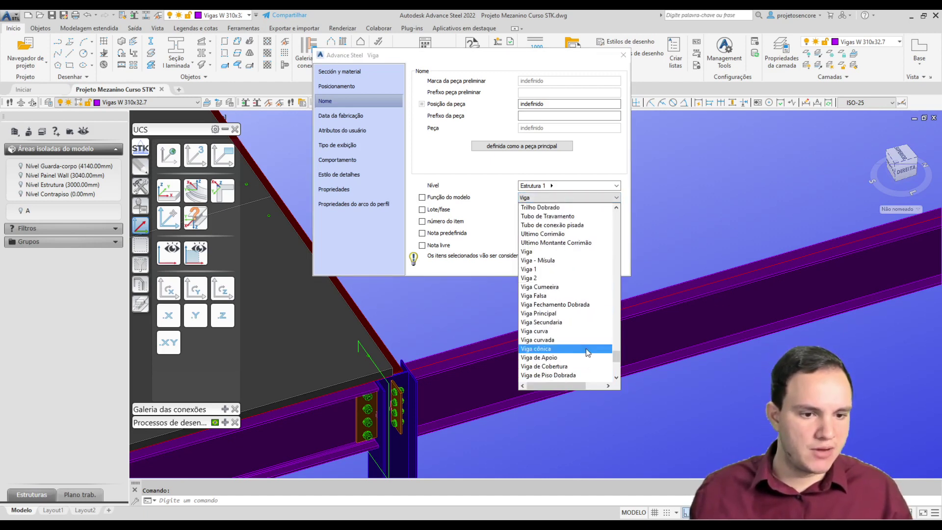
left_click(565, 315)
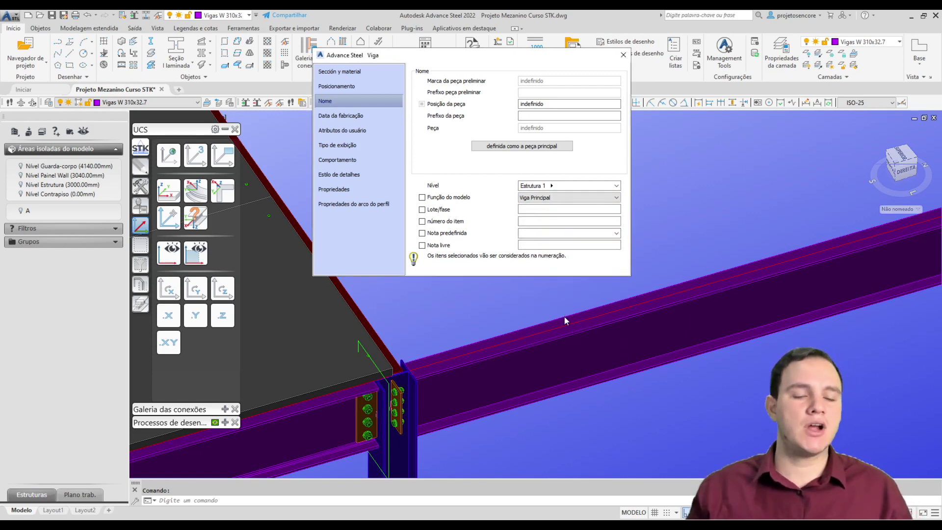
left_click(381, 111)
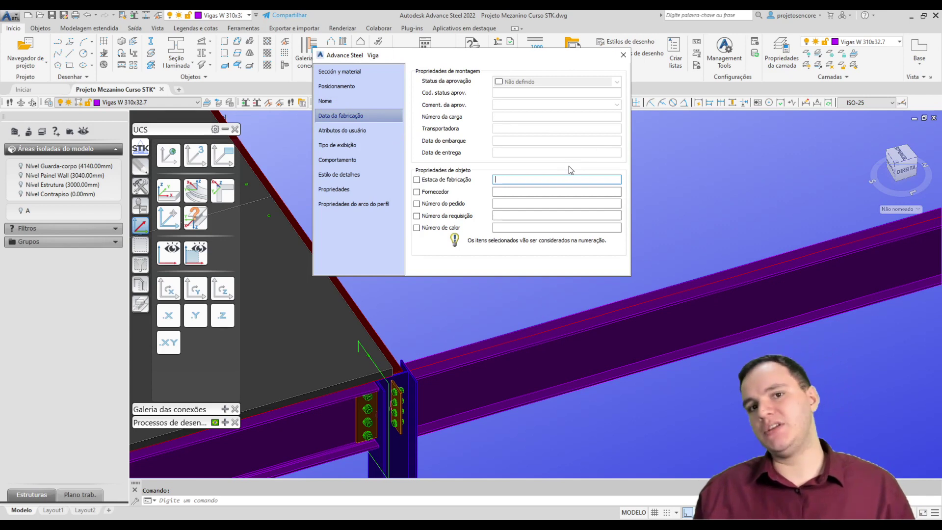
Leave Fornecedor and Número de calor blank and view user attributes 1–10.
left_click(515, 195)
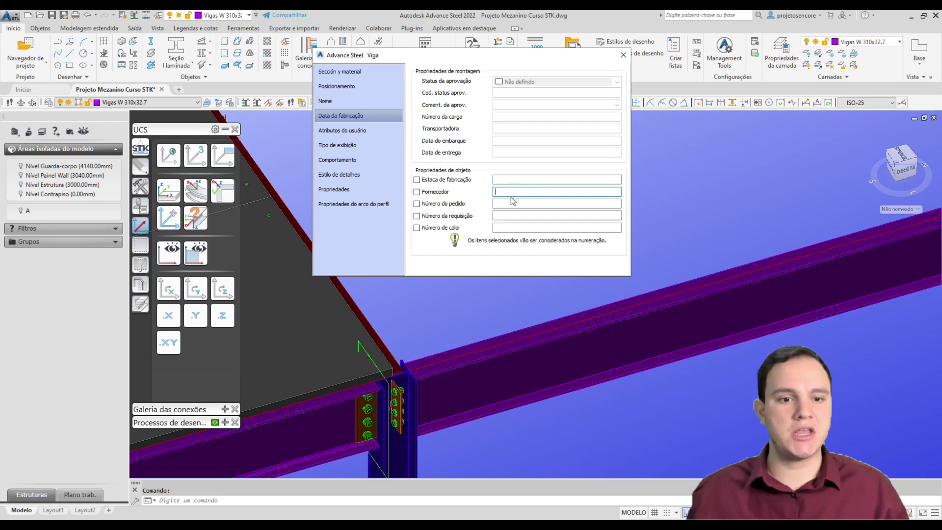
left_click(515, 228)
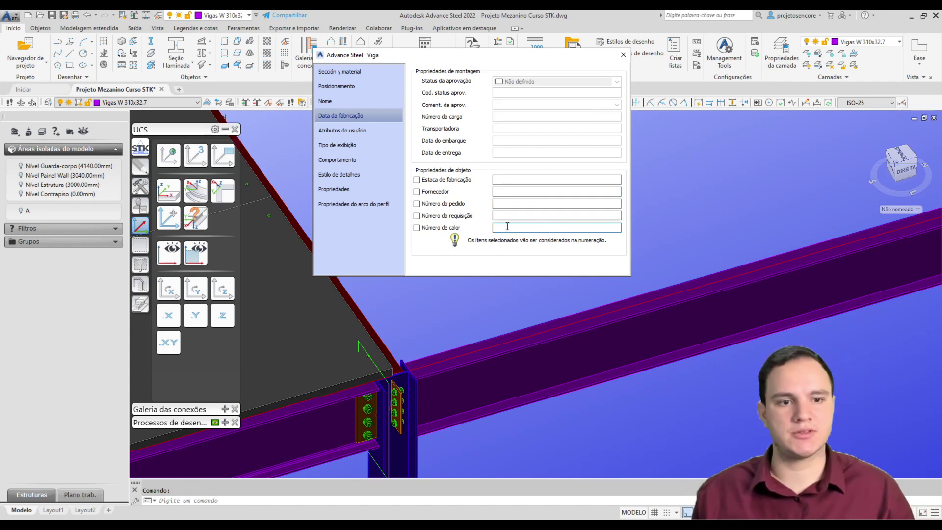
left_click(355, 130)
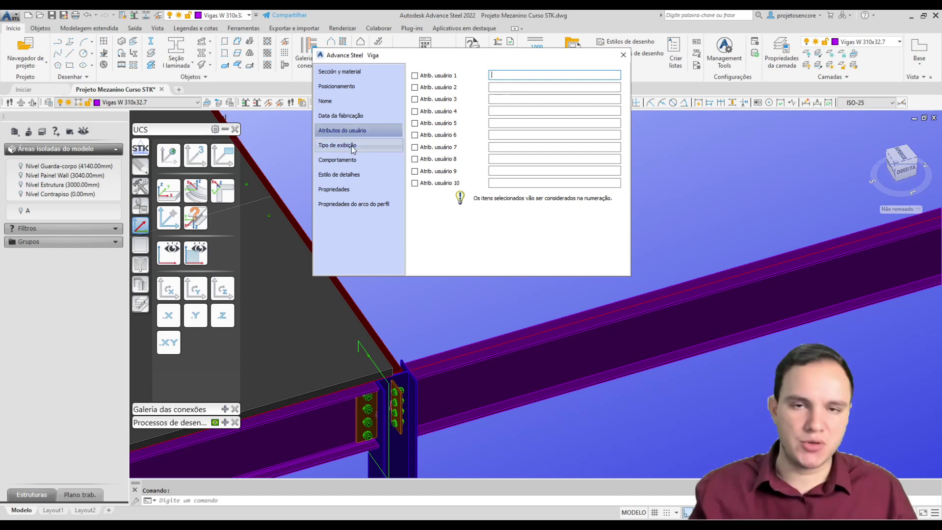
Bring up the display type options and zoom into a side elevation of the beam.
left_click(352, 146)
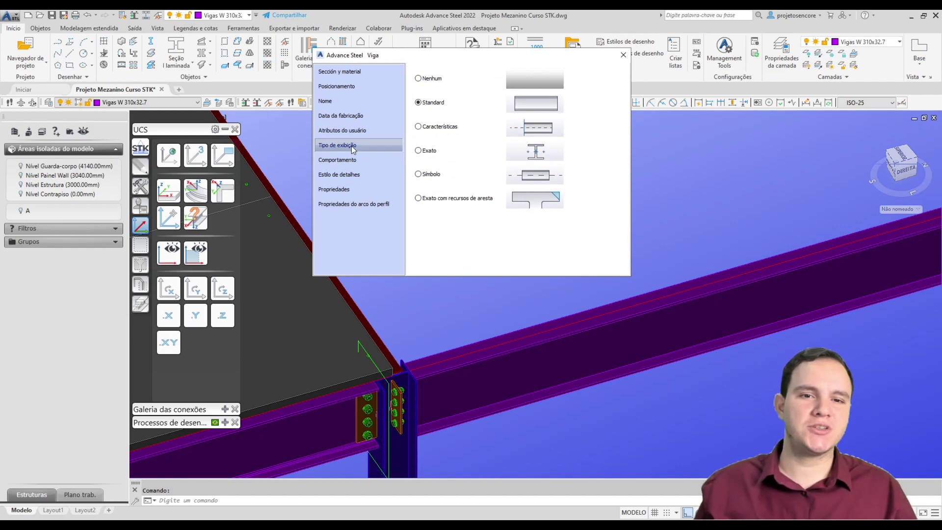
scroll(480, 340, "up", 4)
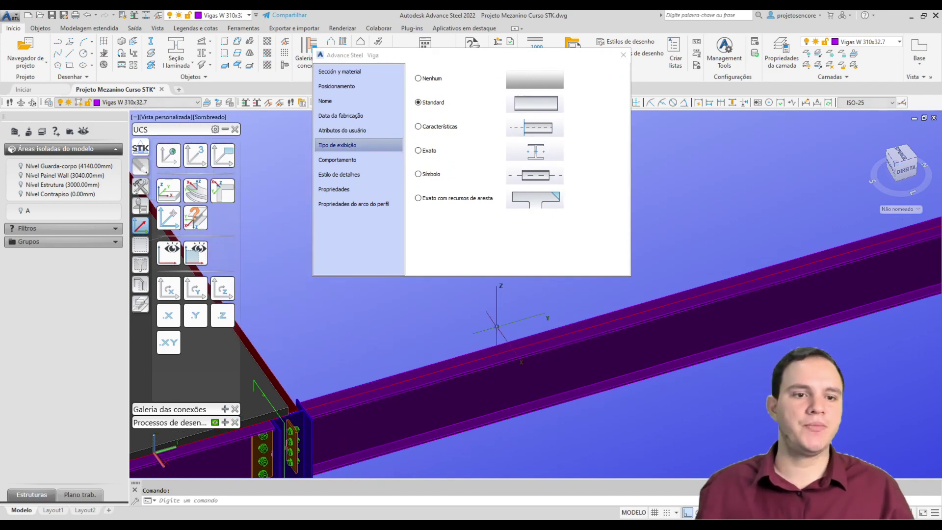
mouse_move(473, 406)
middle_mouse_down()
mouse_move(470, 352)
mouse_move(317, 342)
middle_mouse_up()
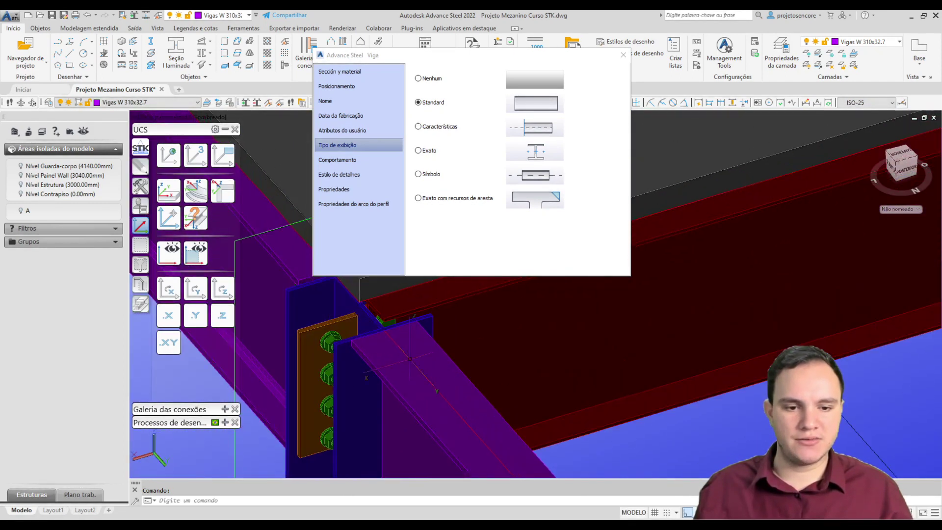
middle_click_drag(536, 349, 578, 359, "shift")
scroll(578, 359, "up", 3)
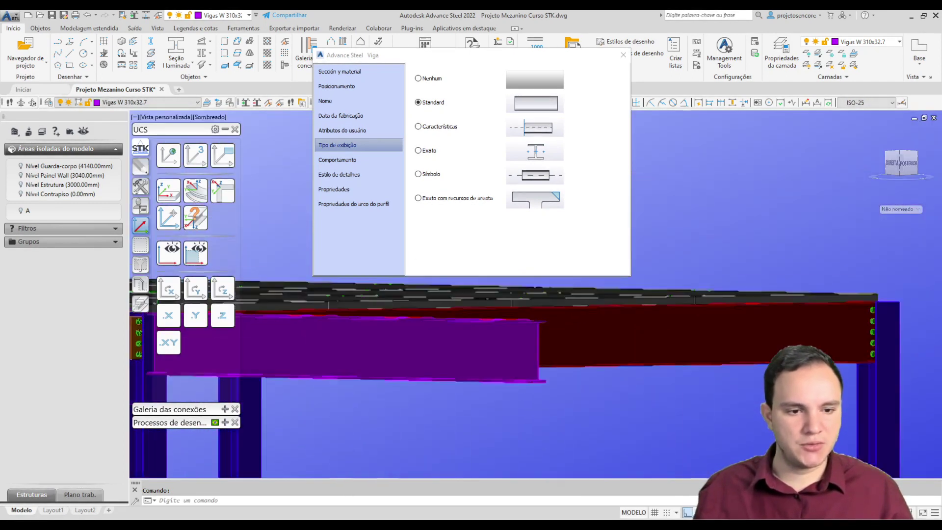
scroll(579, 361, "up", 3)
scroll(581, 363, "up", 2)
mouse_move(582, 363)
middle_mouse_down()
mouse_move(587, 372)
mouse_move(676, 287)
middle_mouse_up()
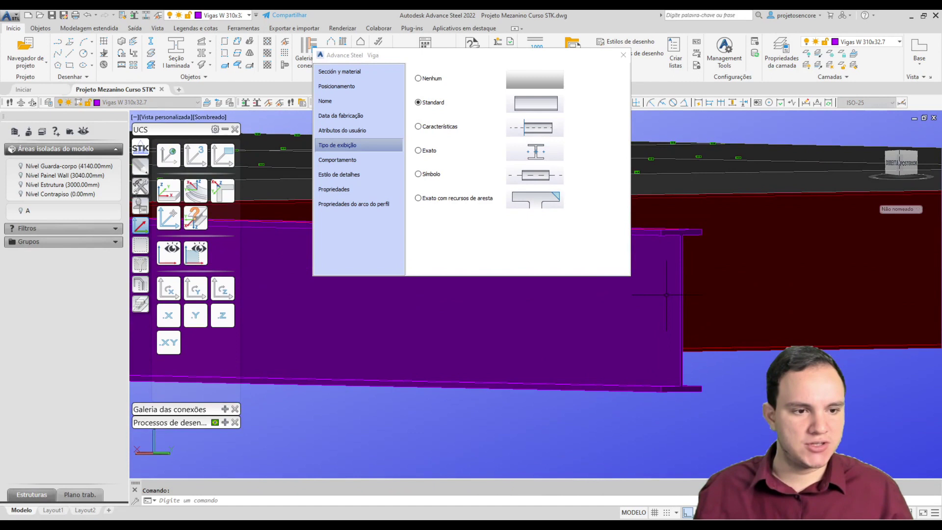
left_click_drag(540, 55, 402, 162)
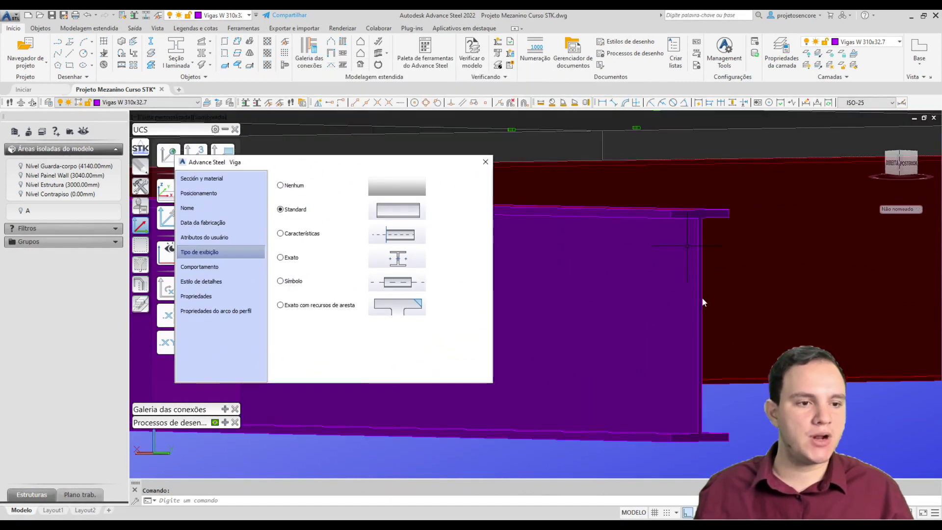
scroll(623, 317, "up", 2)
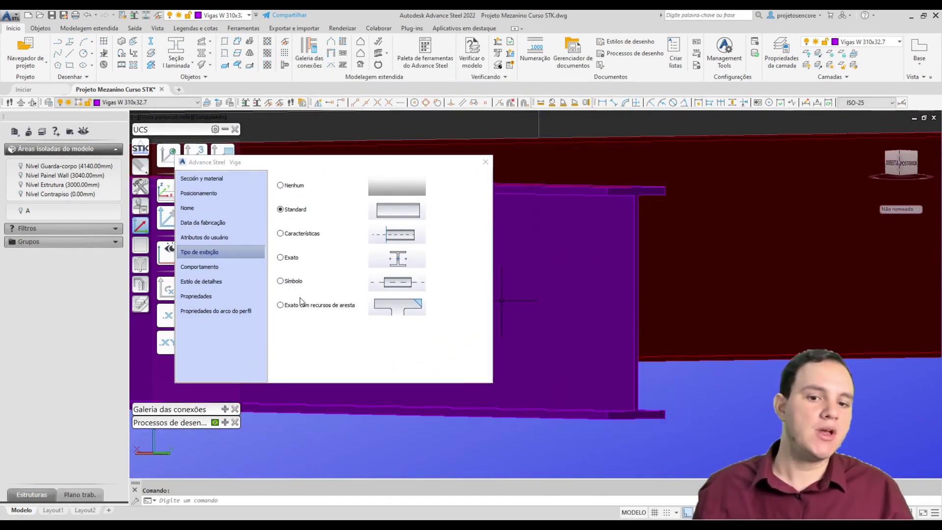
Set the beam display to Exato com recursos de aresta and review its behaviour settings.
scroll(635, 272, "down", 3)
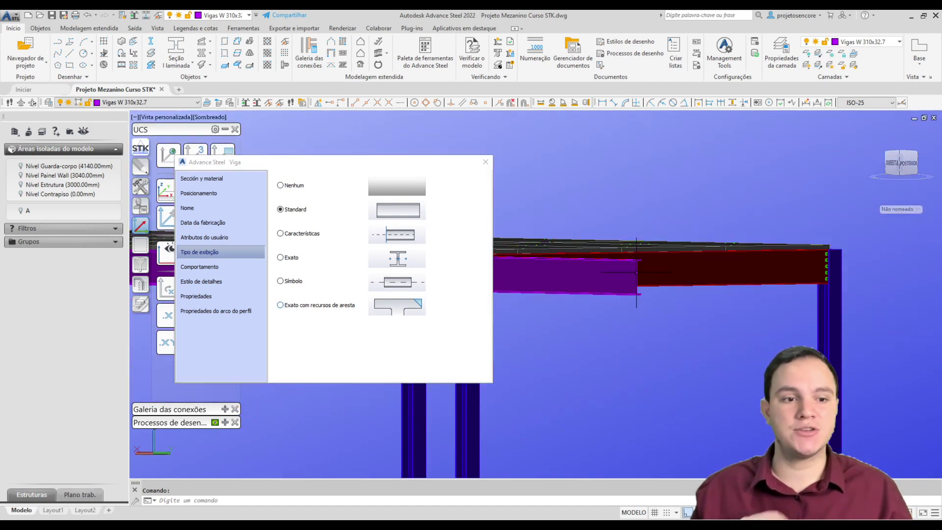
scroll(633, 275, "down", 2)
scroll(604, 282, "up", 2)
scroll(595, 287, "up", 3)
scroll(595, 286, "up", 2)
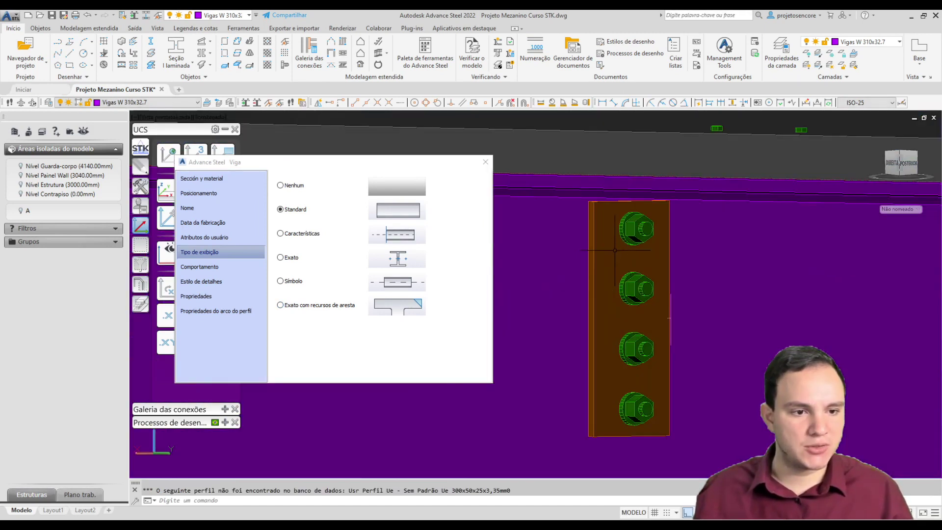
scroll(594, 286, "down", 3)
mouse_move(707, 275)
middle_mouse_down()
mouse_move(714, 227)
mouse_move(709, 284)
middle_mouse_up()
scroll(714, 227, "up", 2)
scroll(716, 241, "up", 2)
scroll(717, 240, "up", 2)
scroll(708, 283, "up", 2)
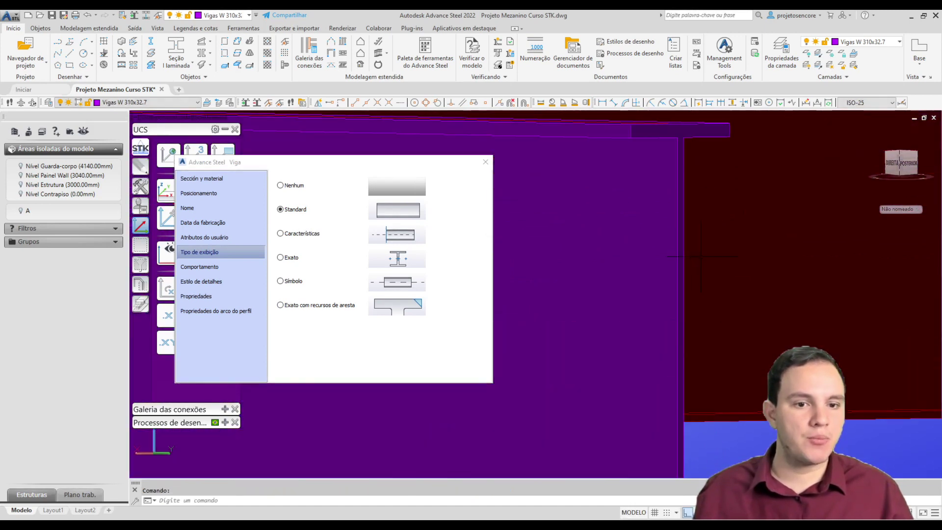
left_click(323, 306)
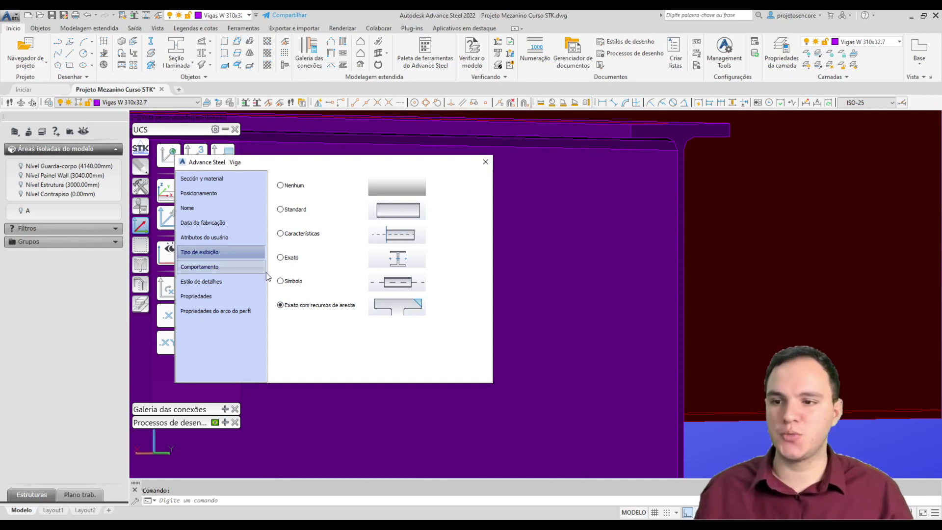
left_click(256, 266)
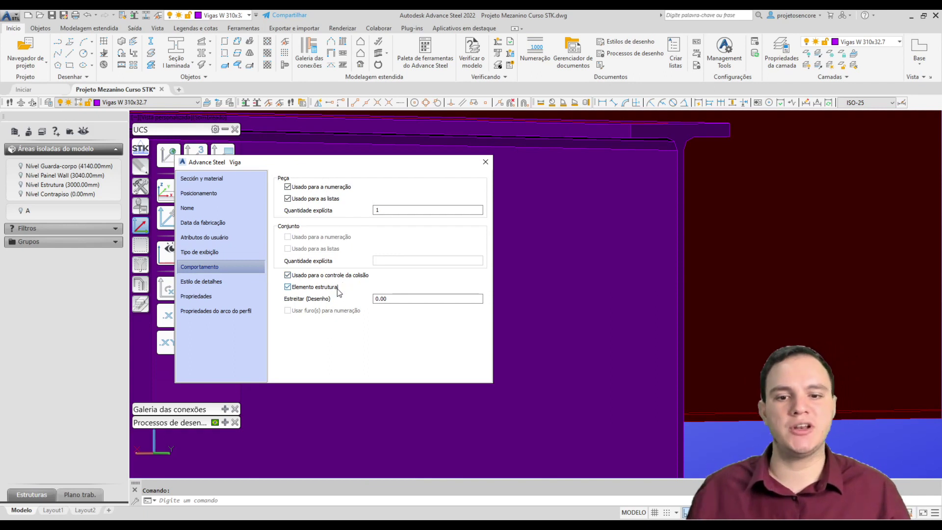
Review the beam's detail style, naming and properties: 32.7 kg/m, 3000 mm, 98.10 kg.
left_click(244, 287)
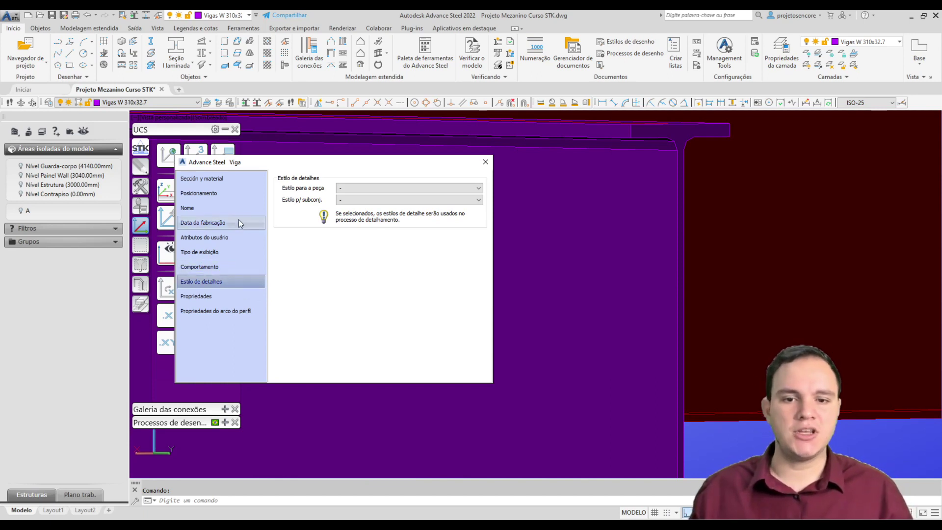
left_click(207, 205)
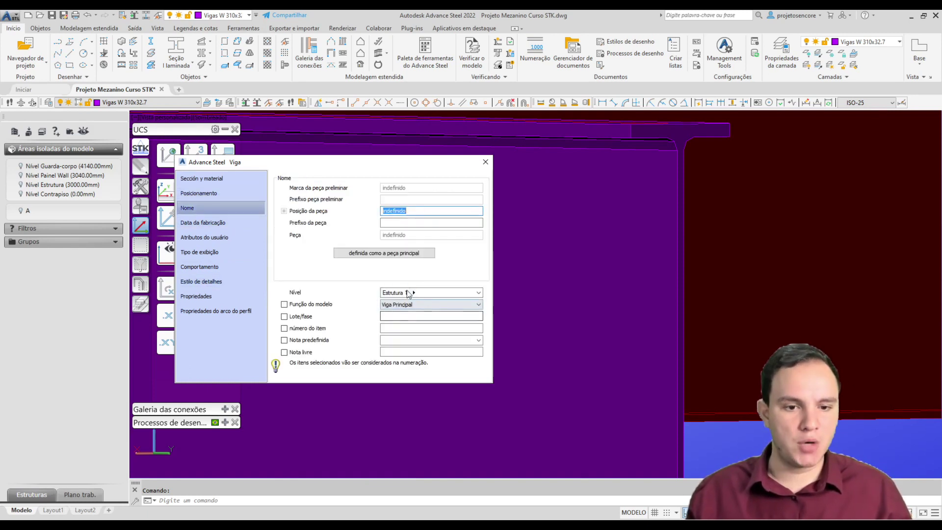
left_click(212, 302)
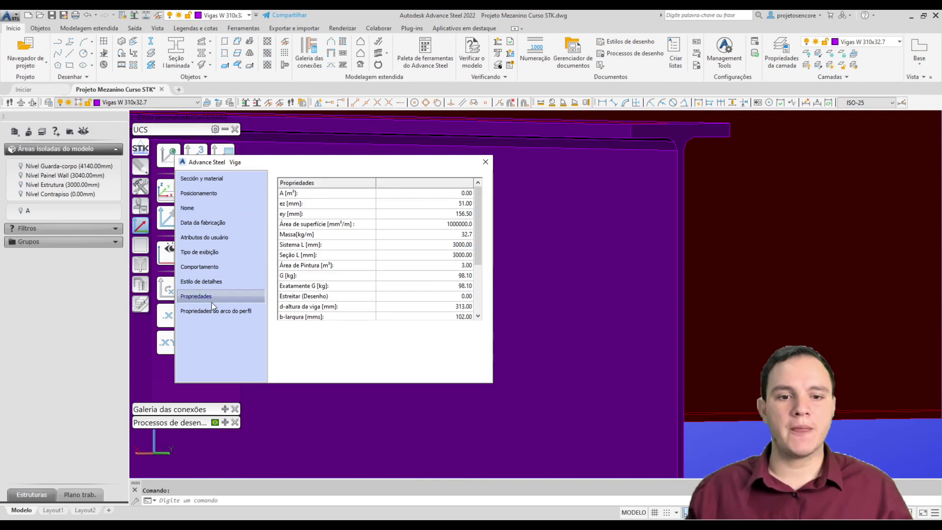
left_click_drag(481, 259, 482, 321)
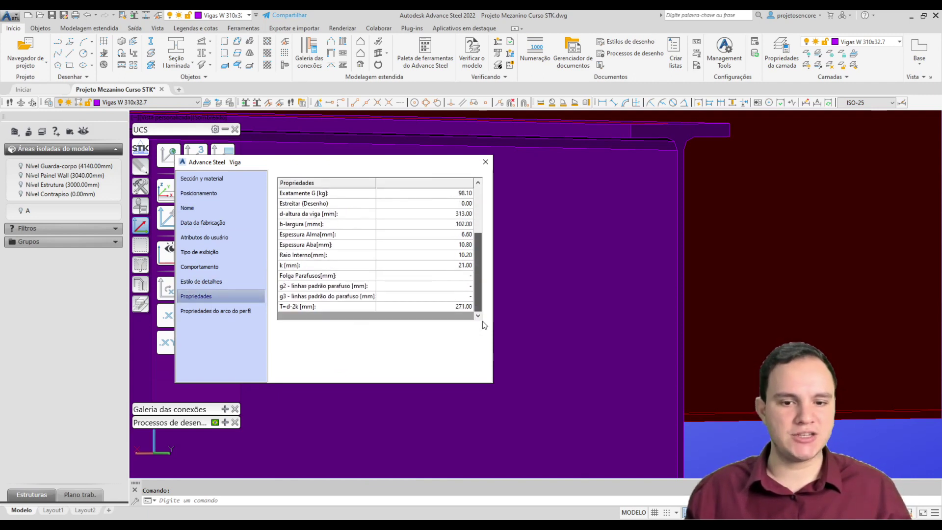
left_click(215, 312)
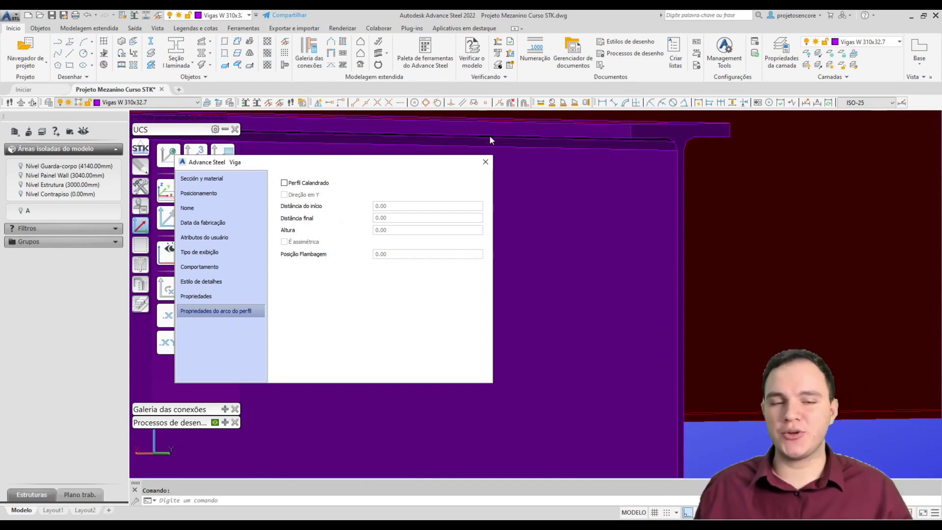
Close the Viga properties and zoom in on the slab-edge beam where it meets the column.
left_click(486, 162)
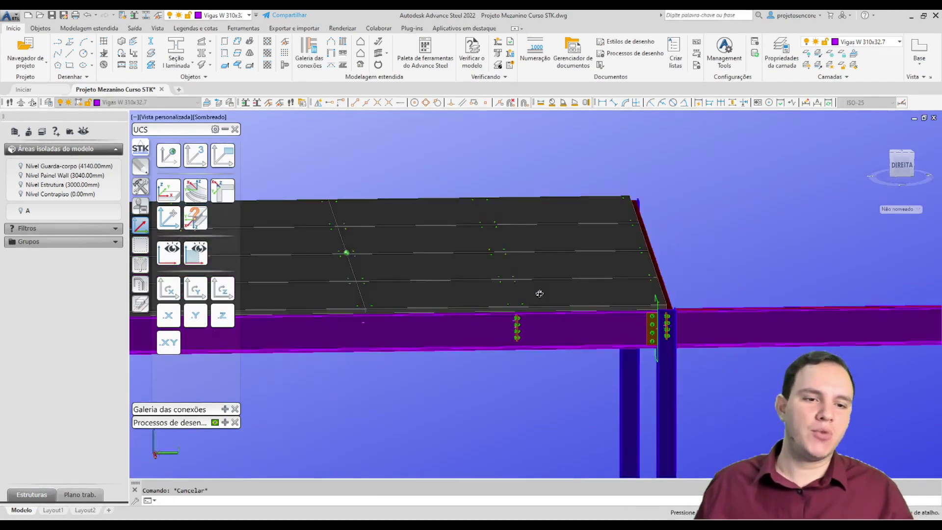
middle_click_drag(667, 292, 679, 324, "shift")
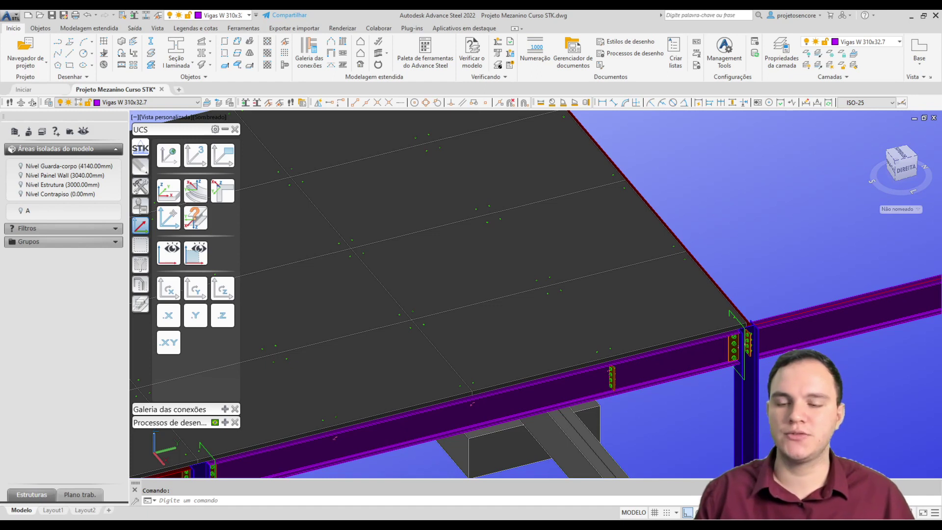
left_click(785, 333)
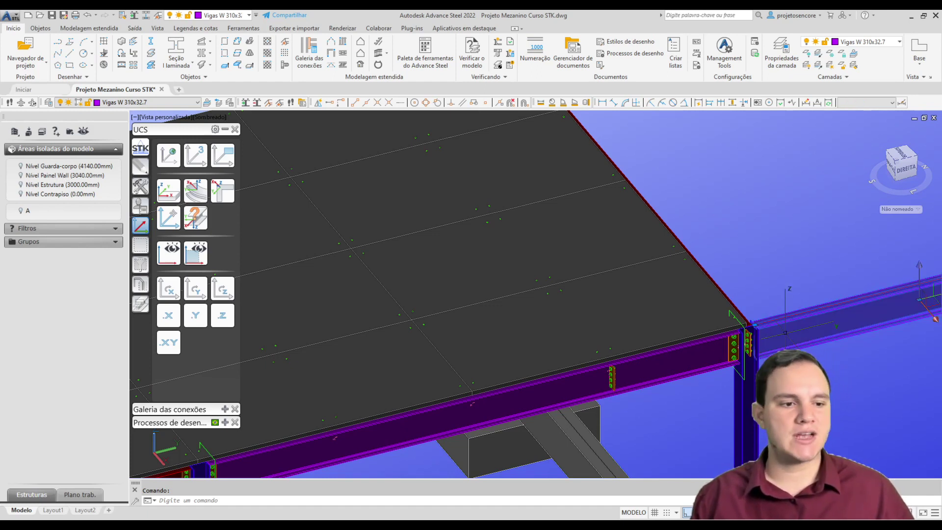
scroll(762, 335, "up", 2)
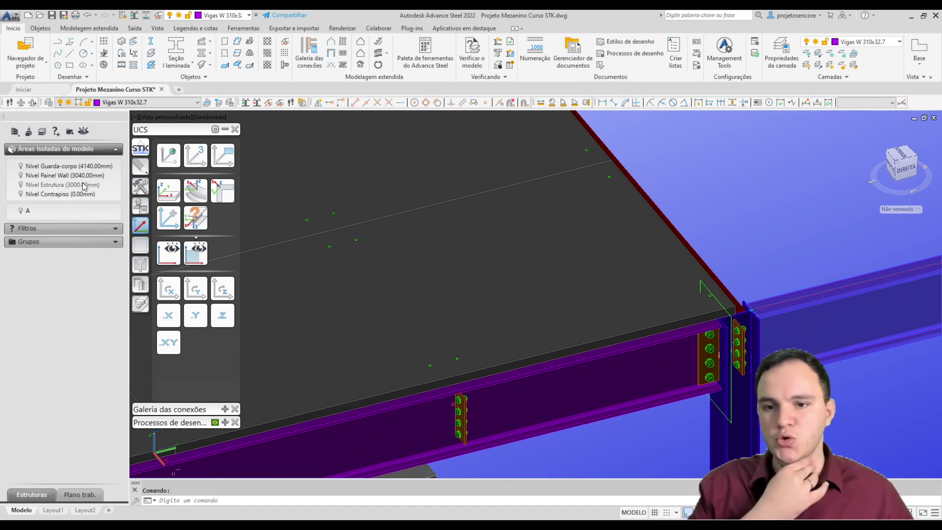
Activate the Nível Estrutura level and frame the top of the model in Top view.
right_click(55, 187)
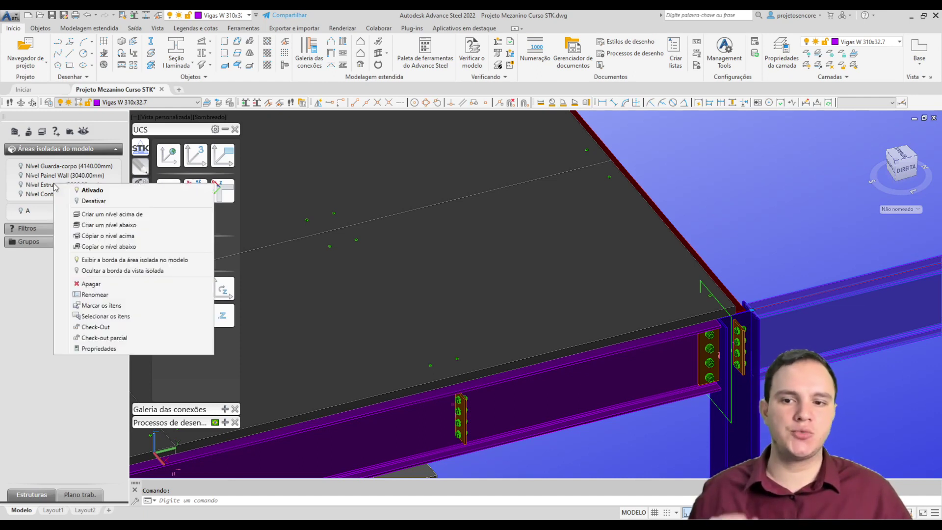
left_click(86, 190)
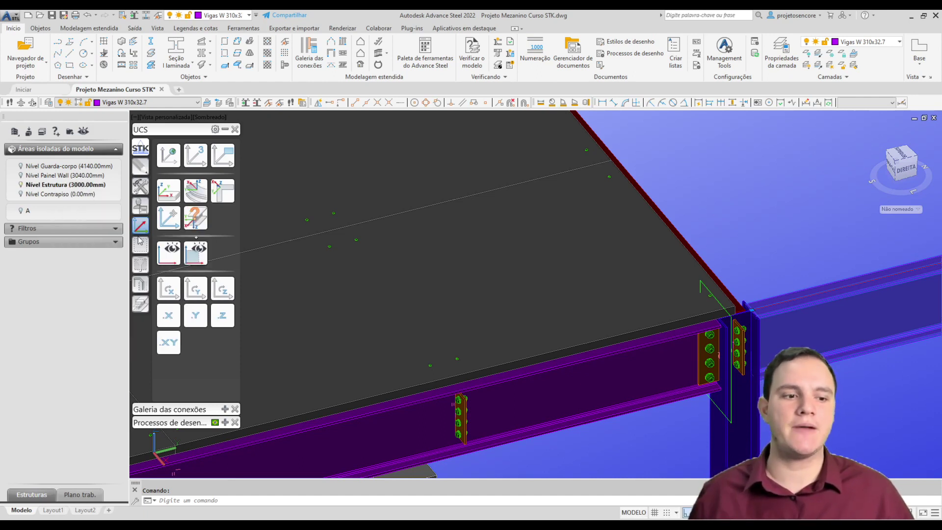
left_click(140, 241)
scroll(614, 467, "down", 5)
scroll(525, 290, "down", 5)
scroll(489, 284, "up", 3)
scroll(491, 284, "up", 2)
middle_click_drag(491, 284, 526, 315)
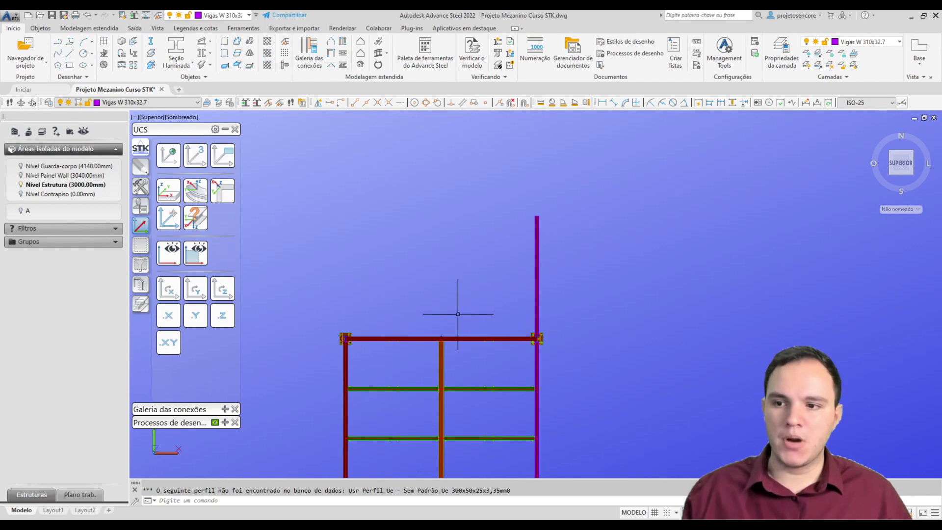
scroll(350, 372, "up", 6)
scroll(350, 372, "up", 3)
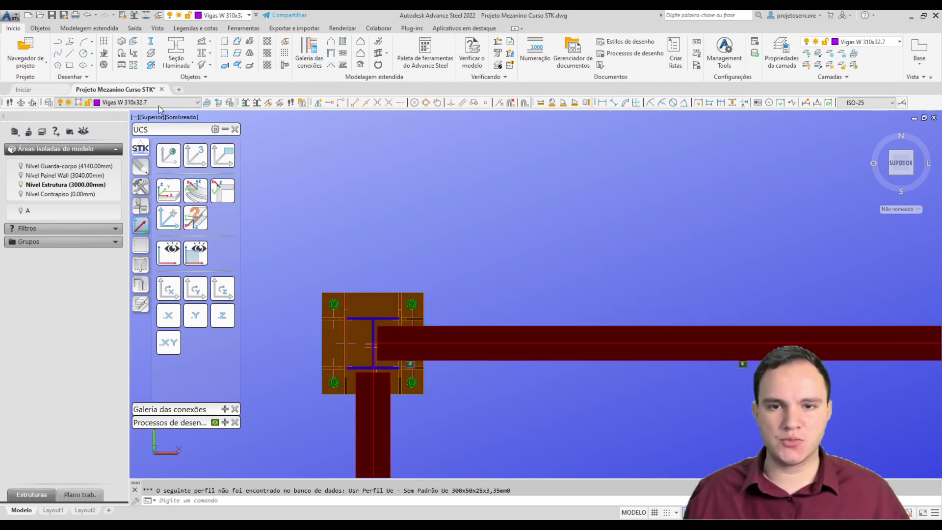
Start a beam at the top-left column corner with a 3000 mm length.
left_click(175, 49)
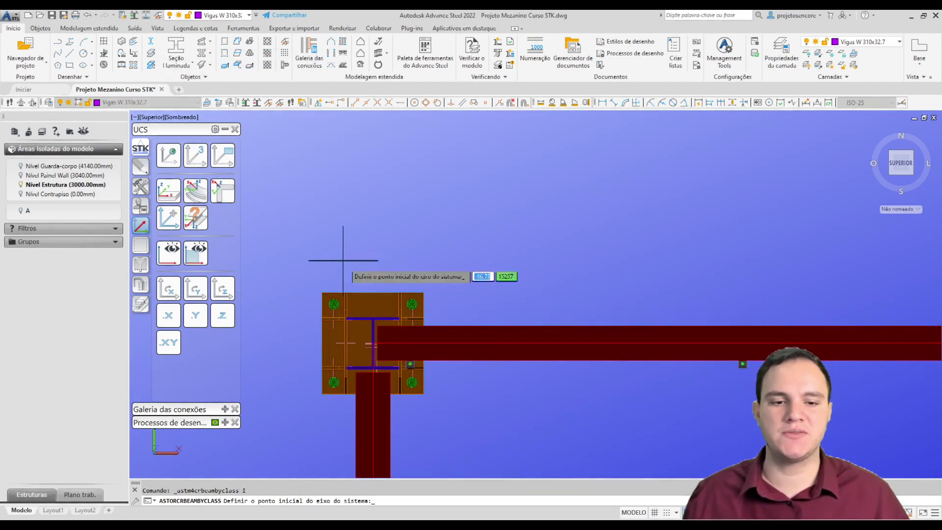
scroll(363, 287, "up", 4)
left_click(396, 382)
scroll(397, 380, "down", 10)
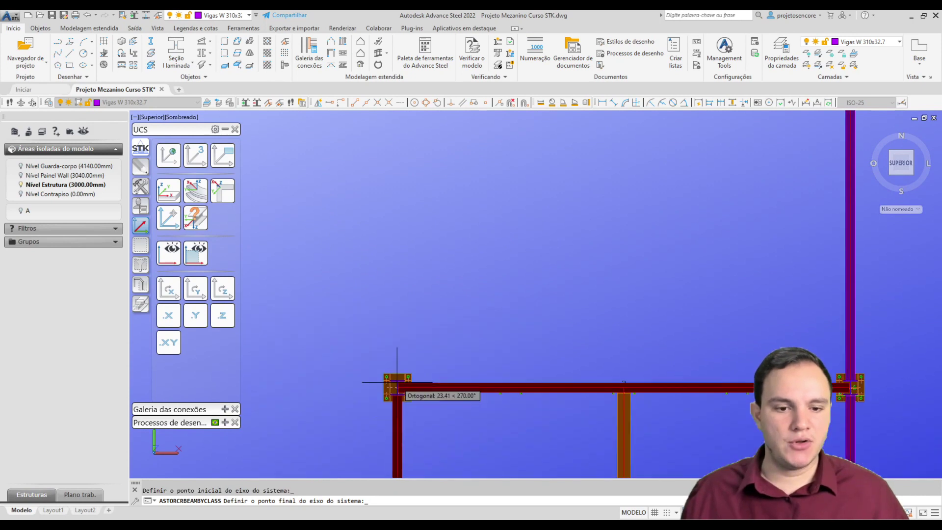
type("3000")
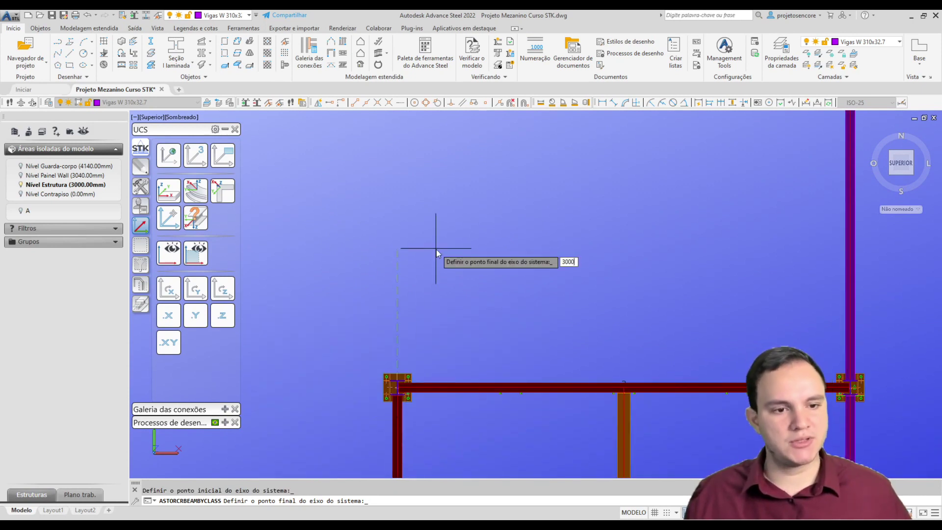
key("Return")
key("Return")
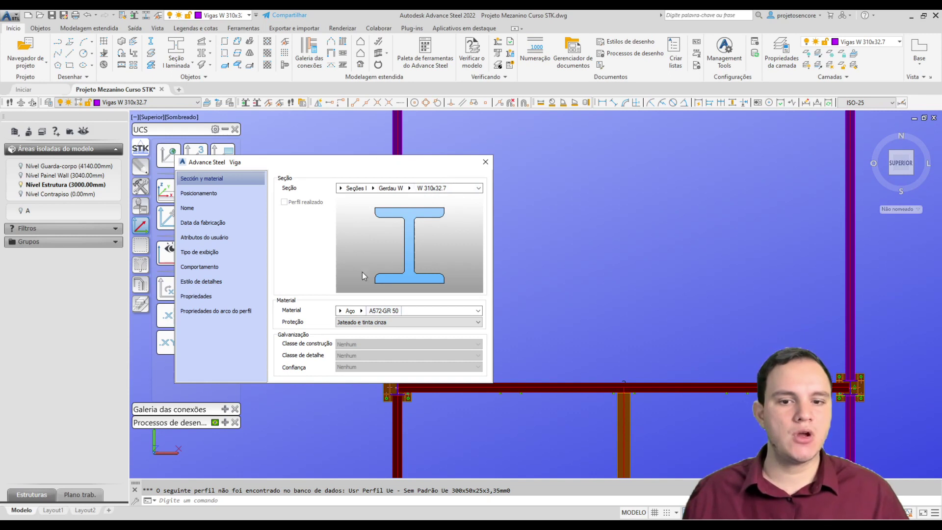
In the Viga dialog's Nome settings, set Função do modelo to Viga.
left_click_drag(277, 162, 416, 133)
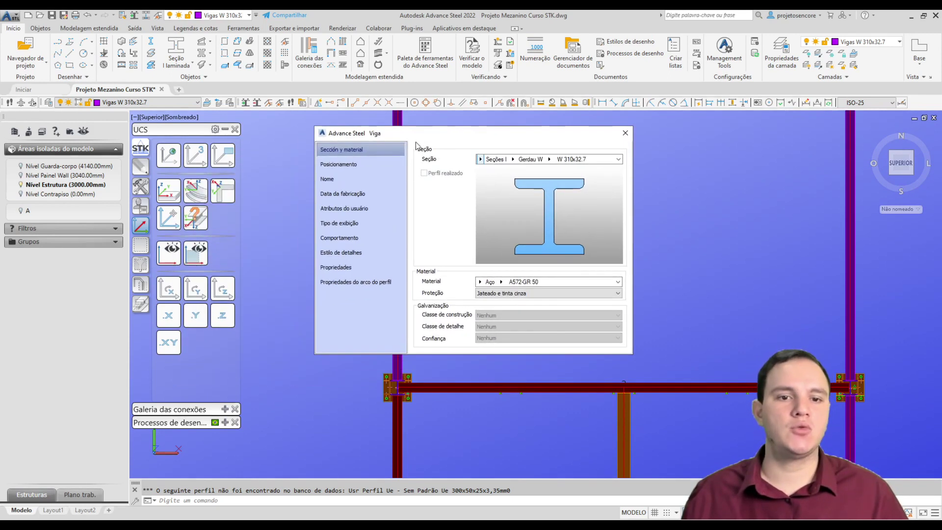
left_click(372, 167)
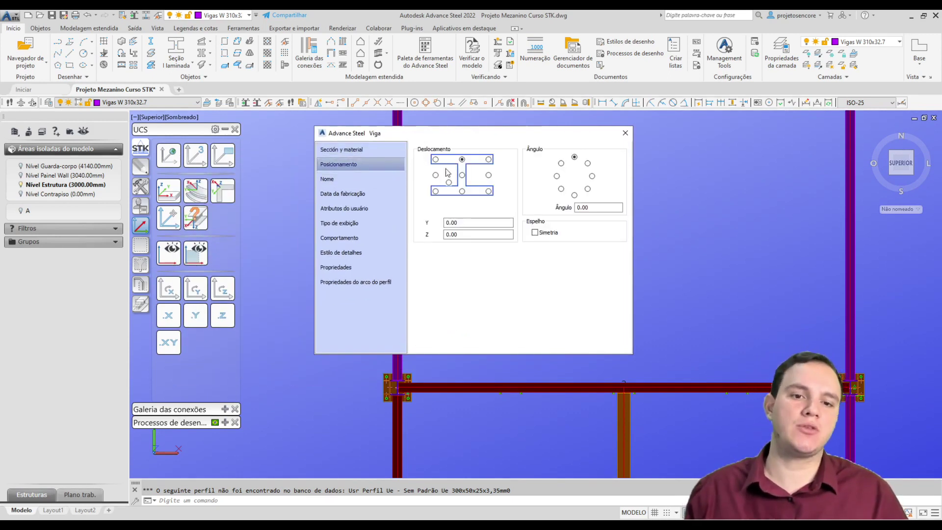
left_click(327, 179)
left_click(554, 276)
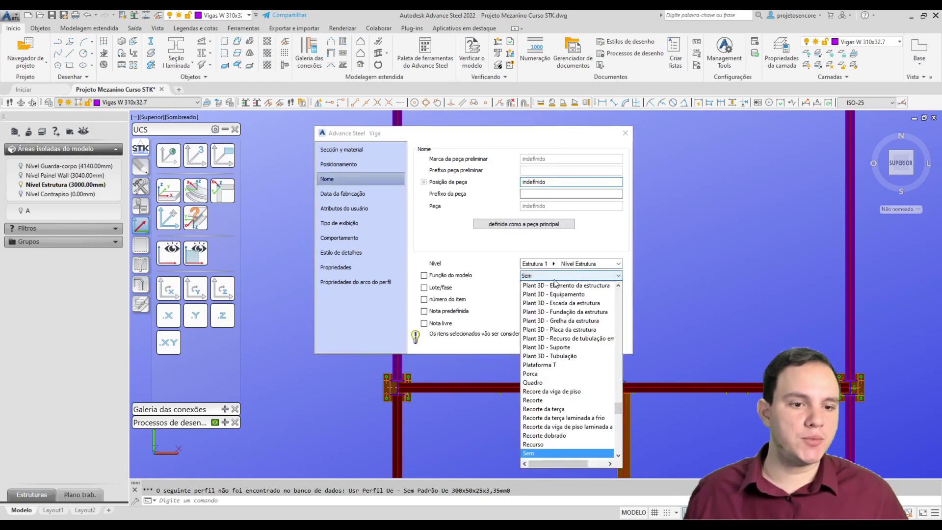
left_click(571, 310)
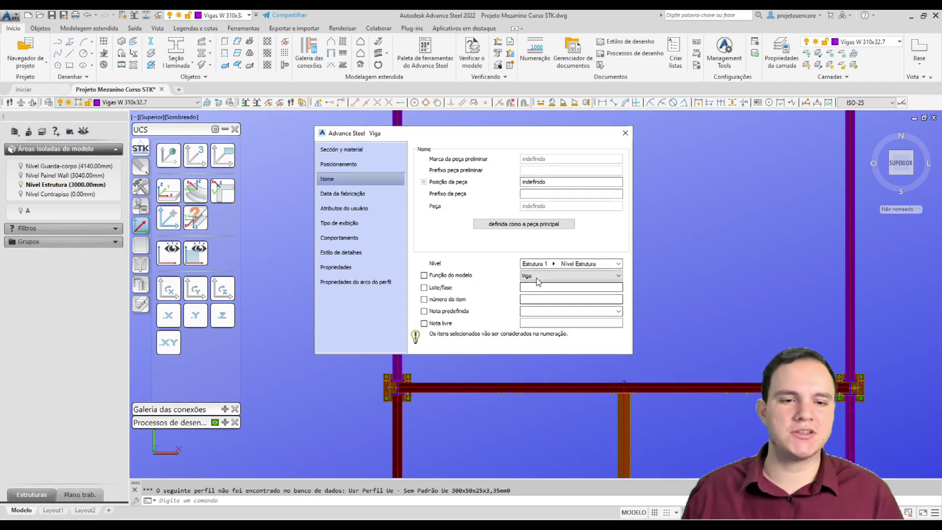
Close the properties and orbit into 3D around the new beam's junction with the column and red beam.
key("Escape")
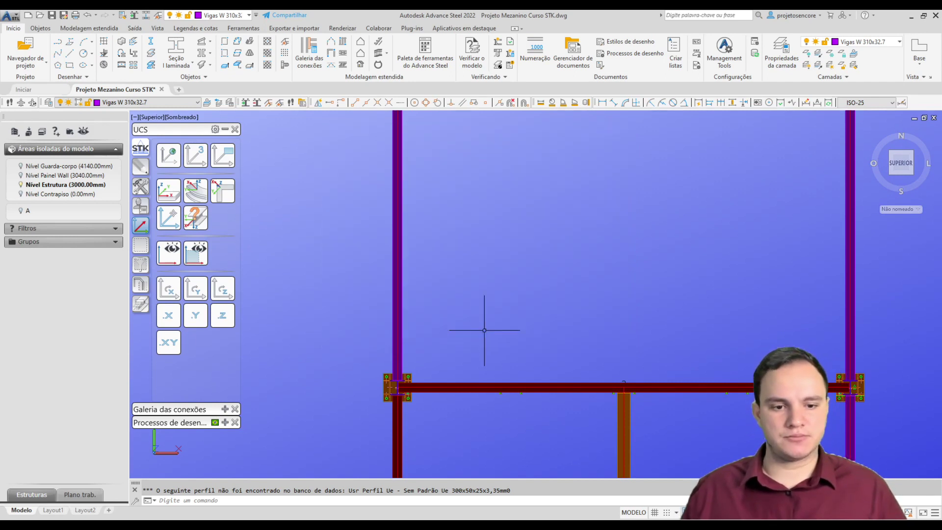
scroll(427, 309, "down", 3)
left_click_drag(427, 310, 437, 352, "shift")
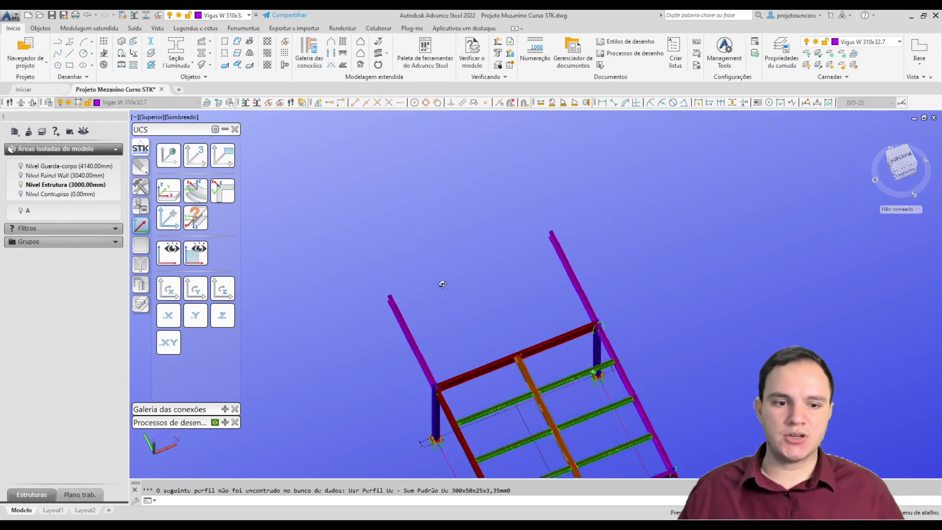
scroll(436, 353, "up", 2)
scroll(451, 402, "up", 3)
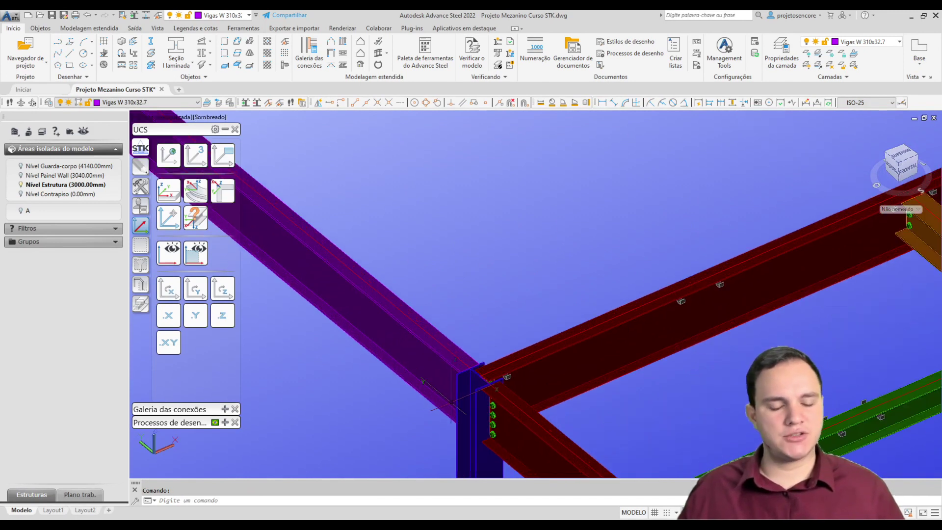
middle_click_drag(450, 401, 461, 390)
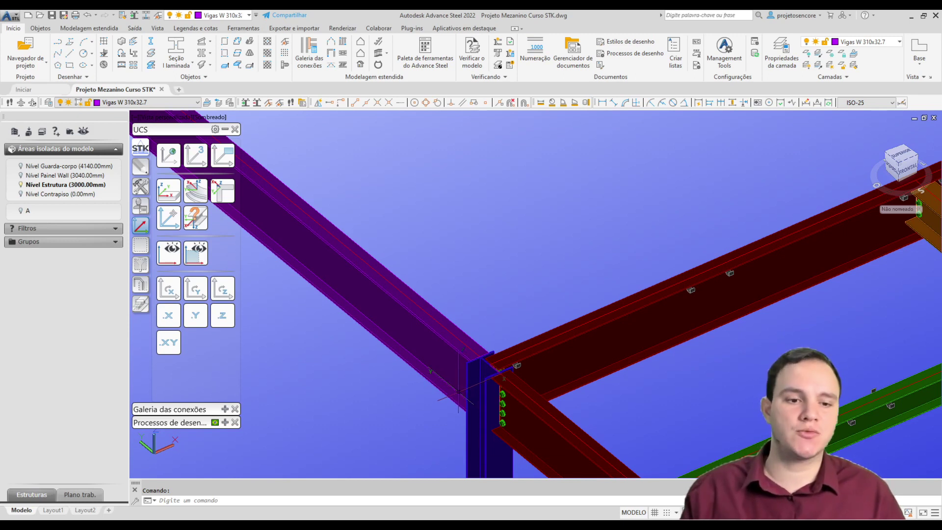
scroll(459, 391, "down", 10)
mouse_move(459, 390)
middle_mouse_down("shift")
mouse_move(587, 396)
mouse_move(442, 373)
middle_mouse_up("shift")
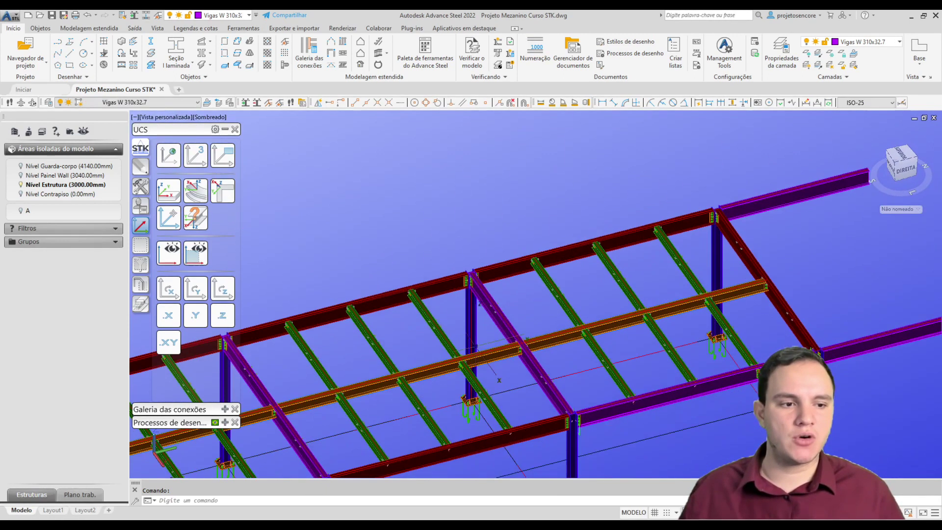
Begin a rolled I-section beam from a start point, then cancel the unfinished beam.
left_click(165, 50)
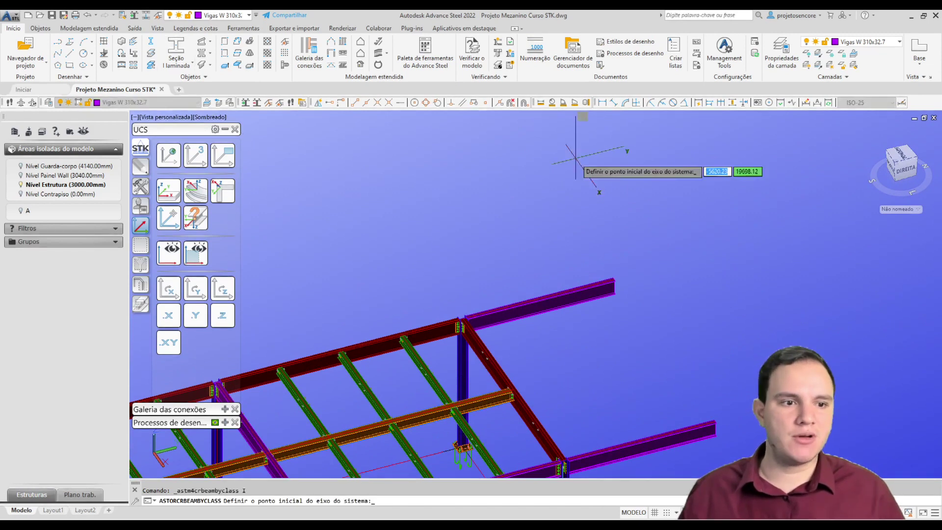
scroll(520, 272, "up", 3)
scroll(498, 255, "up", 3)
scroll(525, 211, "up", 3)
scroll(525, 209, "down", 5)
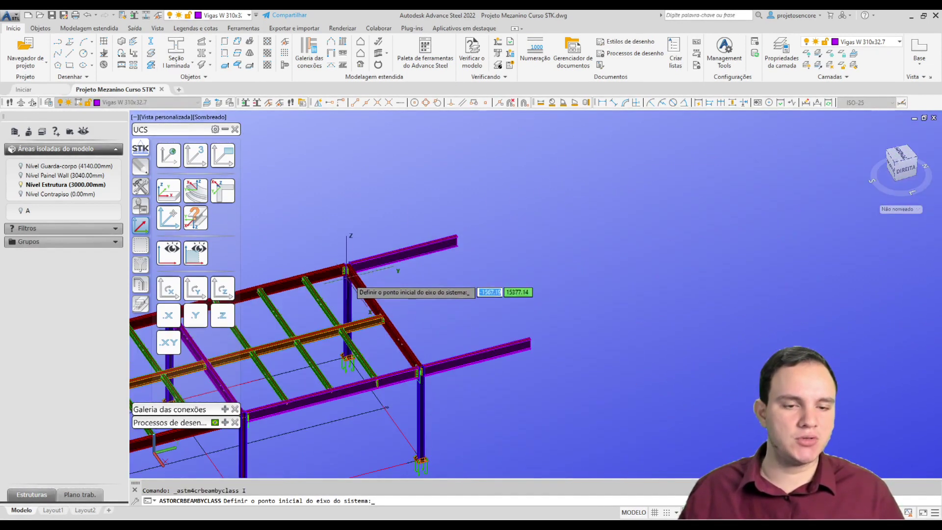
left_click(449, 299)
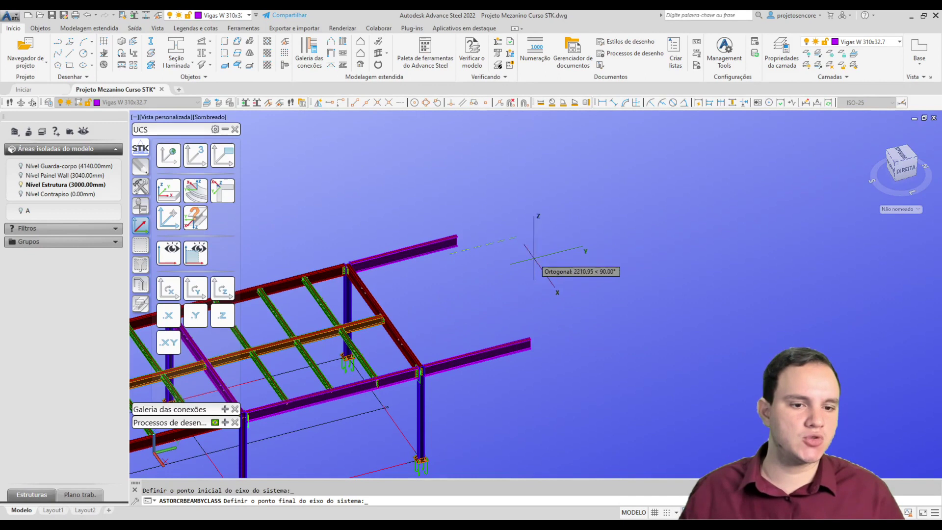
key("Escape")
Place a rolled I-section beam in line beyond the upper edge beam, leaving a gap.
left_click(167, 49)
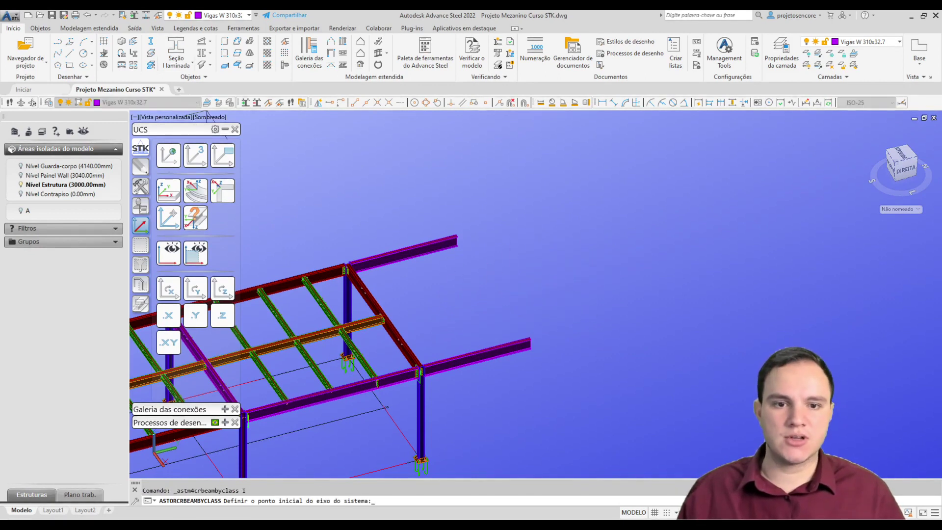
left_click(480, 263)
left_click(577, 255)
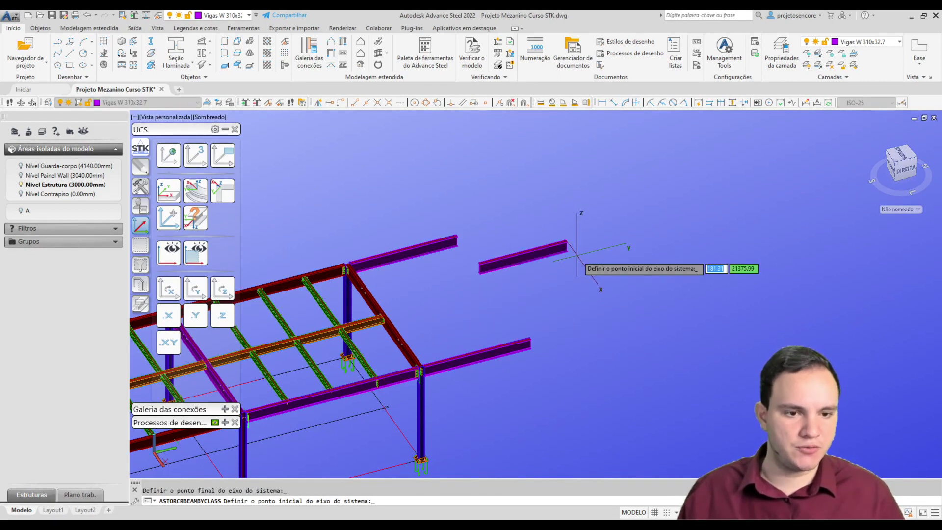
key("Escape")
left_click(907, 170)
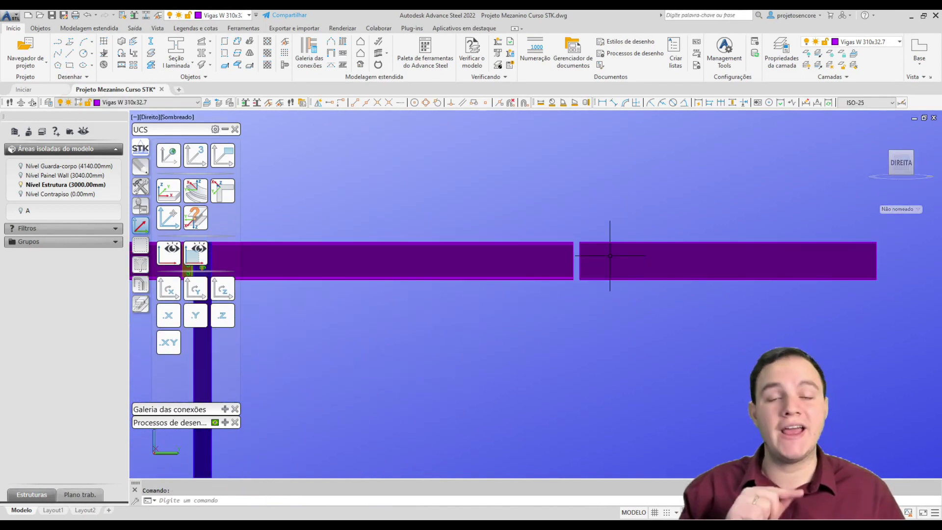
Orbit to an oblique view, select a beam and begin a move, then cancel it.
mouse_move(610, 256)
middle_mouse_down("shift")
mouse_move(624, 279)
mouse_move(498, 220)
middle_mouse_up("shift")
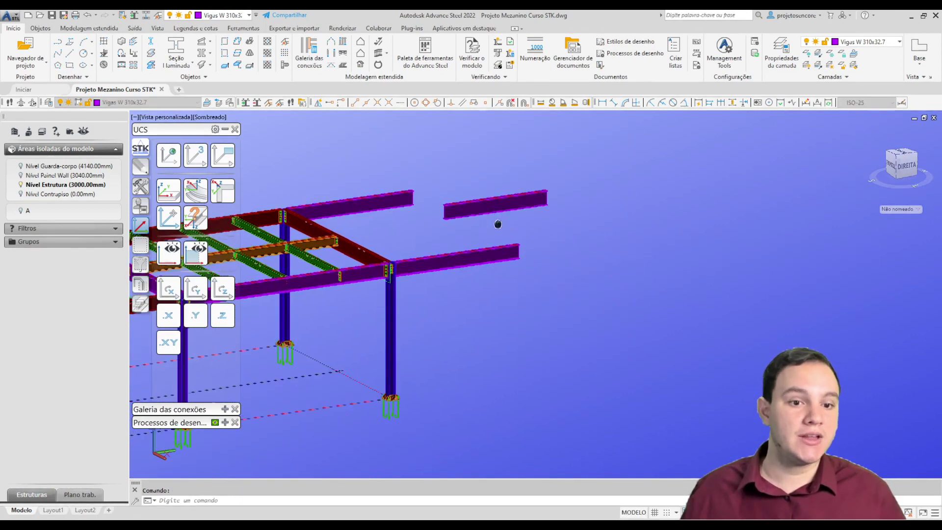
left_click(514, 235)
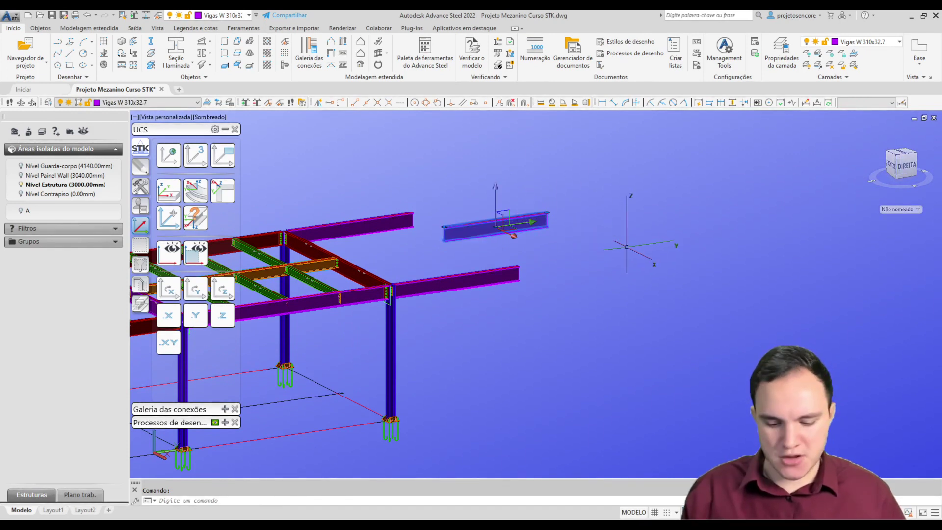
type("m")
key("Return")
left_click(641, 171)
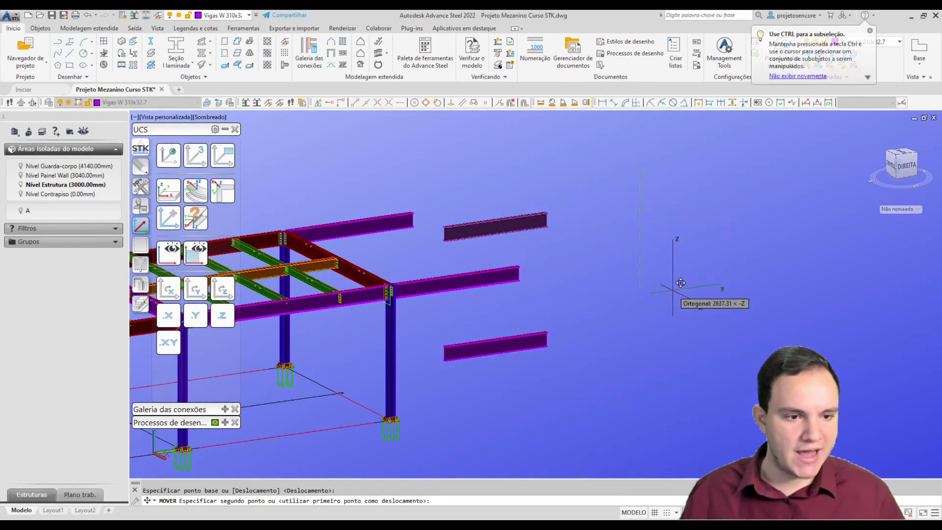
key("Escape")
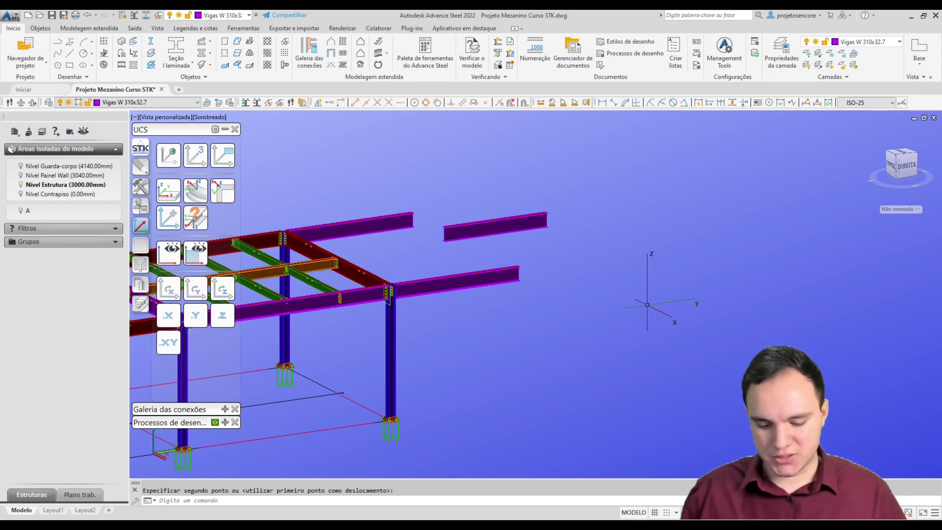
Move the beam beyond the front corner column down below the frame level.
key("Return")
left_click(579, 318)
left_click(503, 269)
key("Return")
left_click(610, 247)
left_click(620, 302)
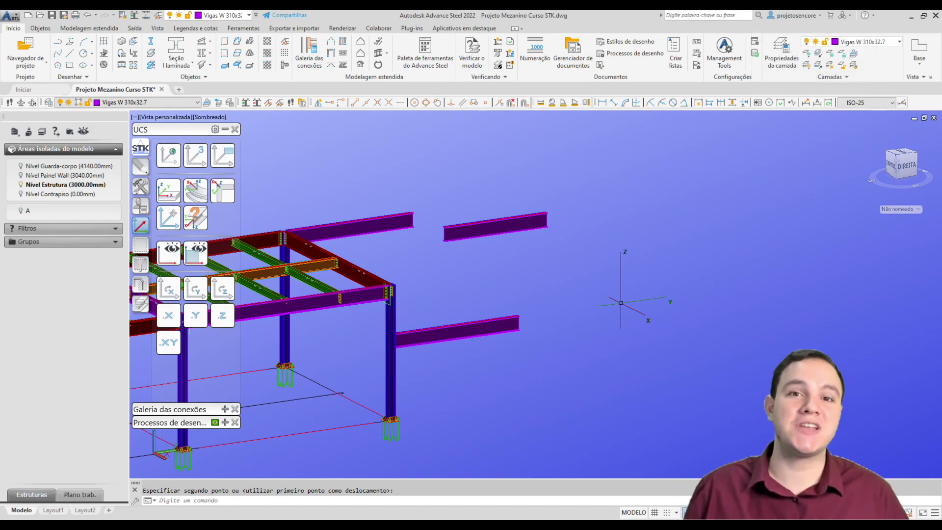
Select one of the upper beams and start moving it.
left_click(428, 210)
left_click(461, 227)
key("Return")
Finish the move, then copy the separate upper beam down and to the right.
left_click(625, 194)
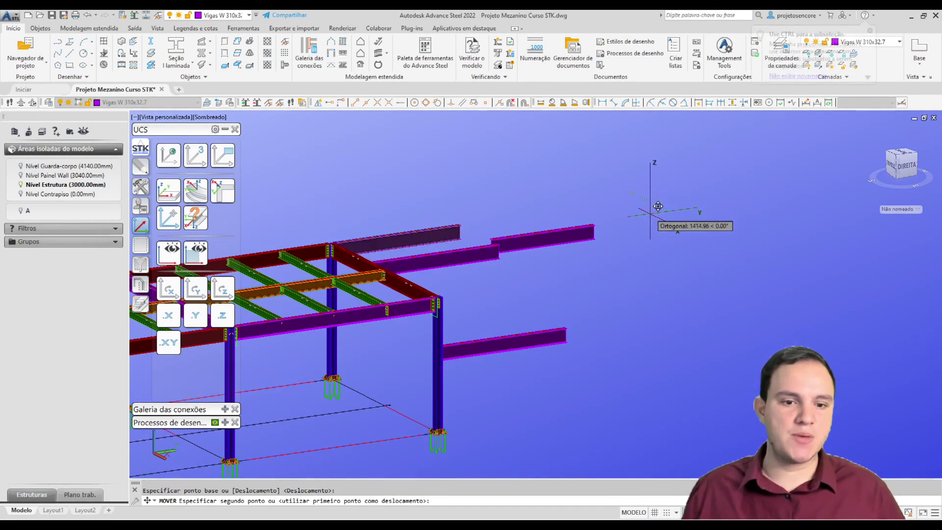
left_click(648, 244)
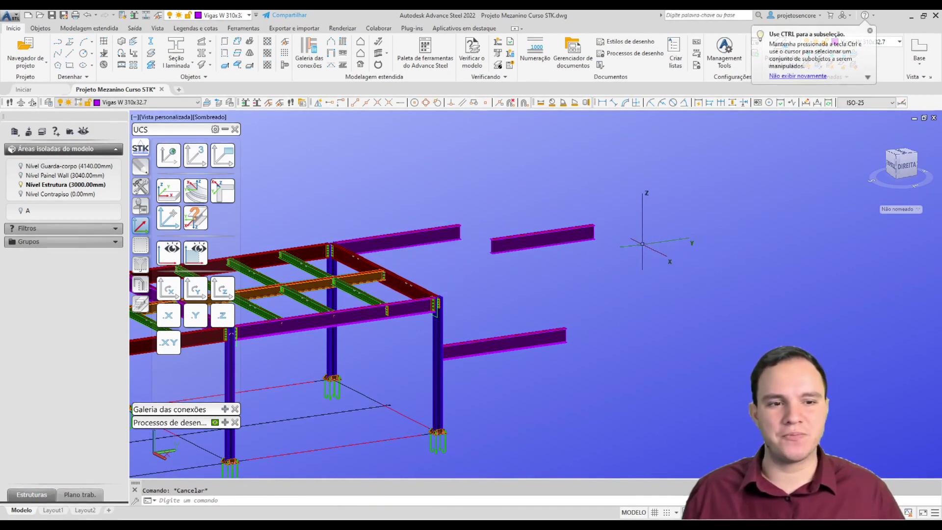
key("Return")
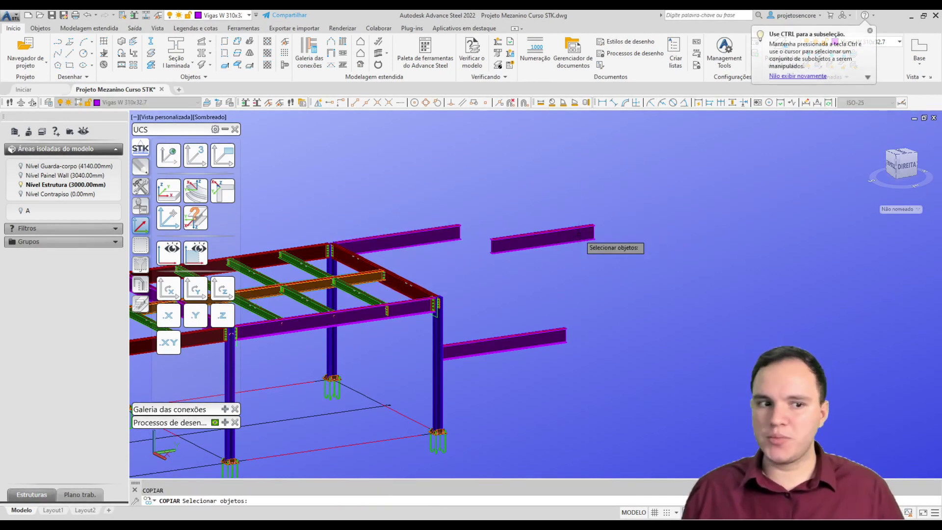
left_click(582, 241)
key("Return")
left_click(640, 276)
key("Escape")
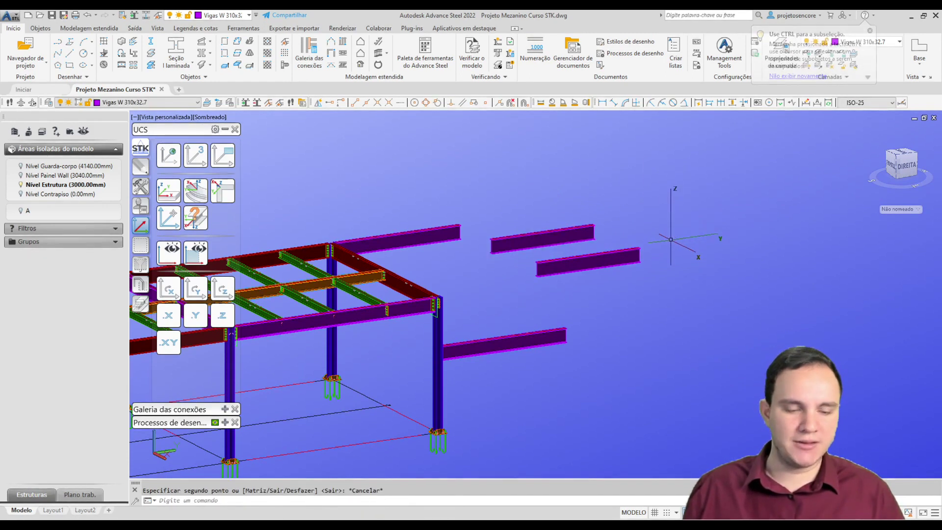
type("m")
Move the copied beam down to a lower position.
key("Return")
left_click(636, 260)
key("Return")
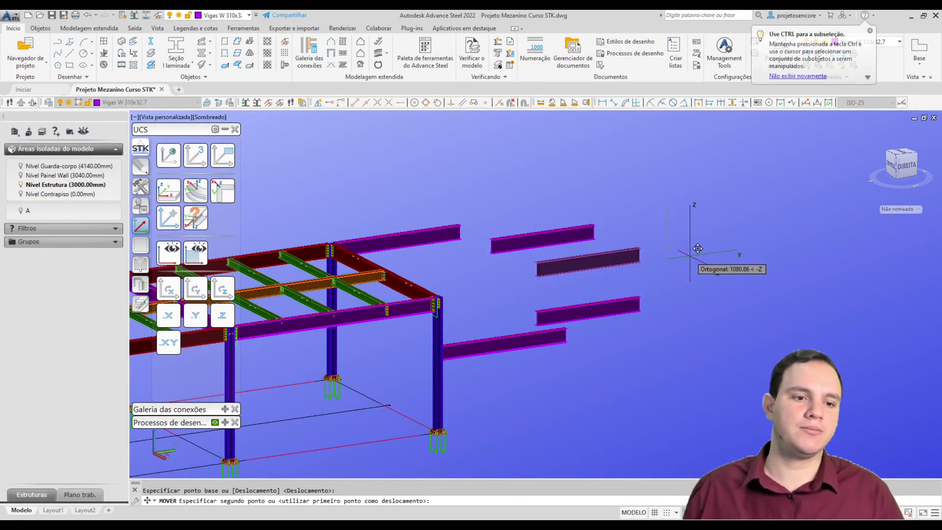
left_click(692, 253)
left_click(679, 285)
Window-select both lowered beams and delete them.
left_click(640, 286)
left_click(573, 345)
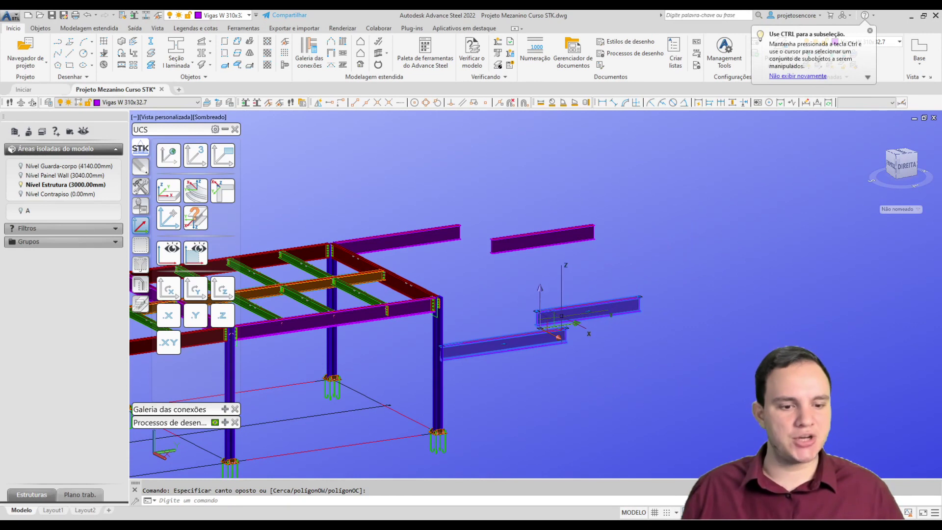
key("Delete")
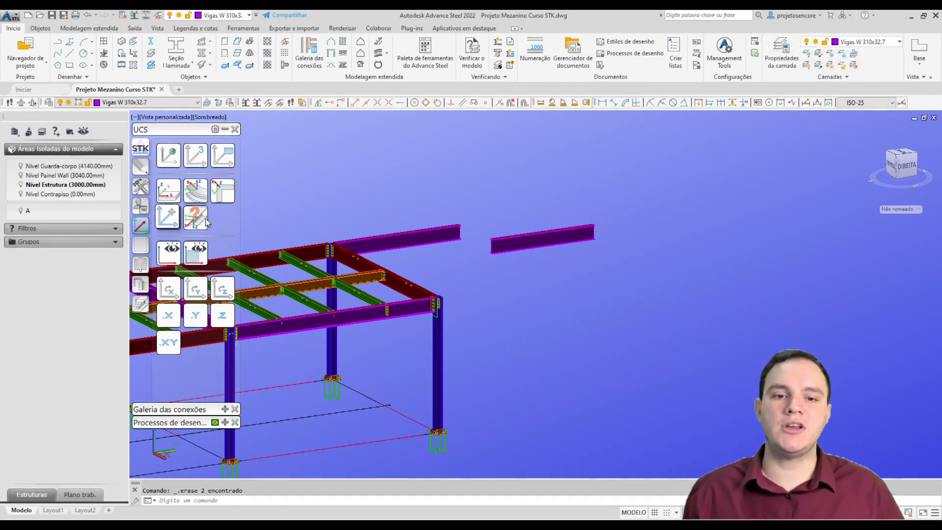
Pan over and place a sloping rolled I-section beam, bringing up its A572 GR 50 properties.
middle_click_drag(363, 196, 432, 223)
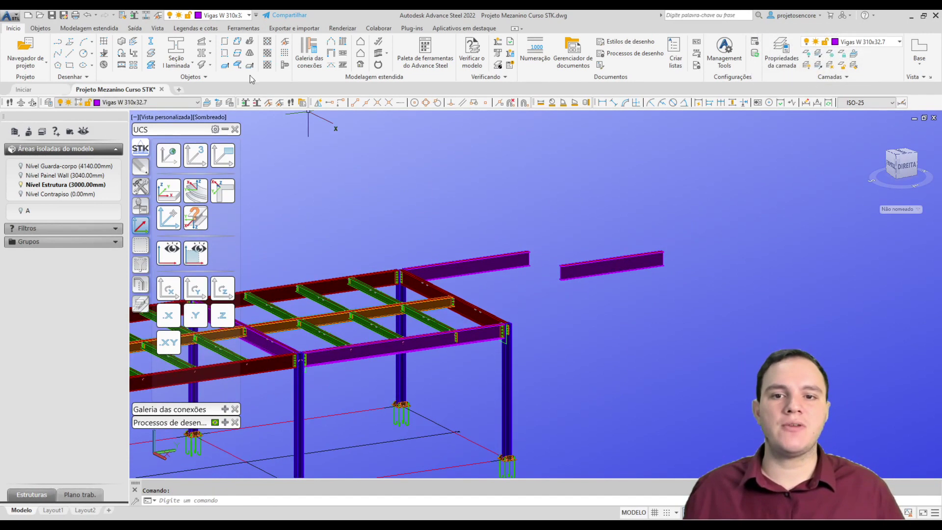
left_click(184, 54)
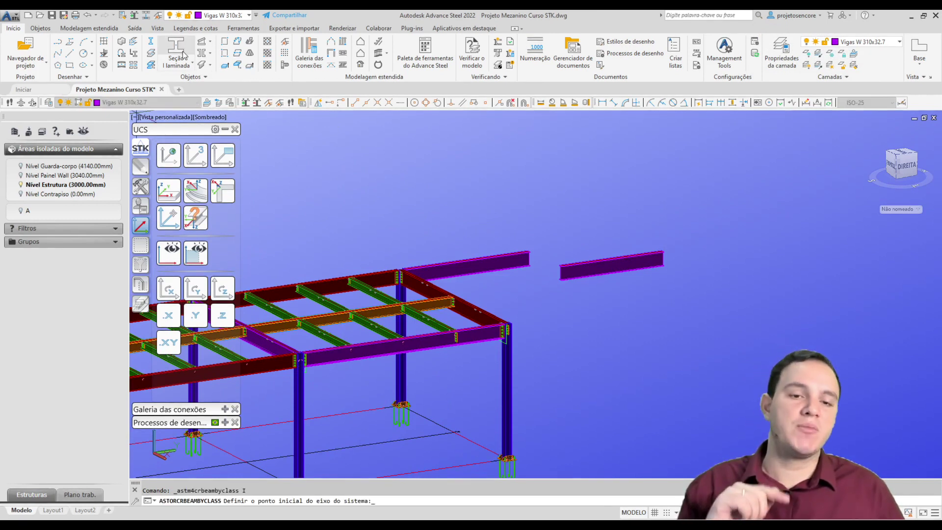
left_click(658, 340)
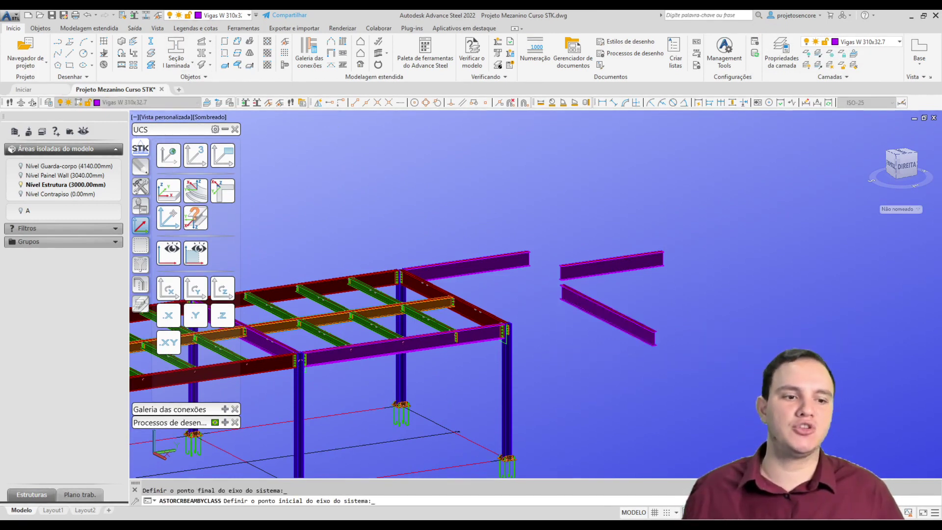
key("Escape")
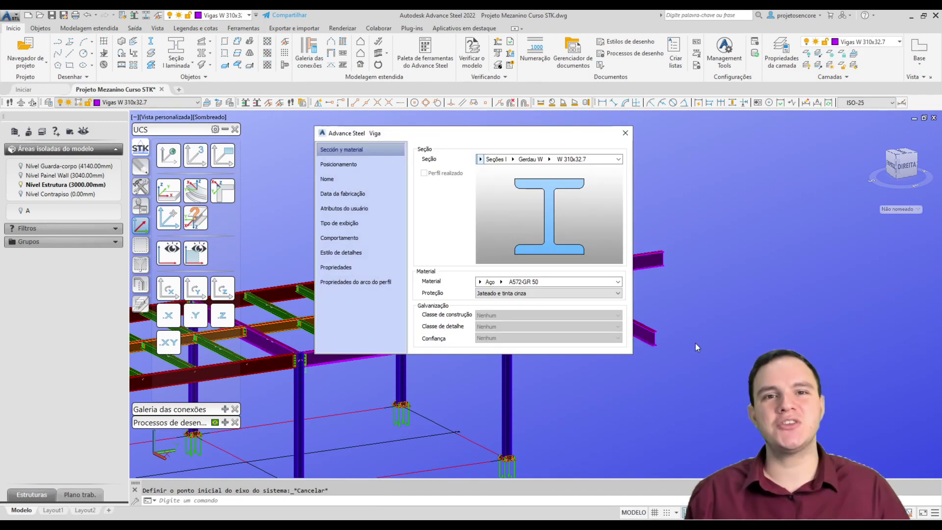